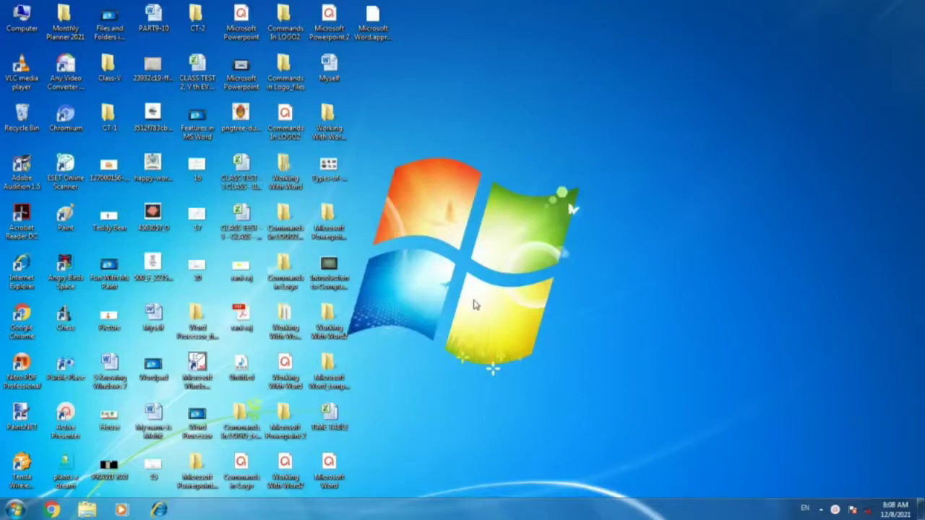
Launch Microsoft Word 2010 from the Microsoft Office program group and dismiss the activation wizard
{"action": "left_click", "coordinate": [15, 510]}
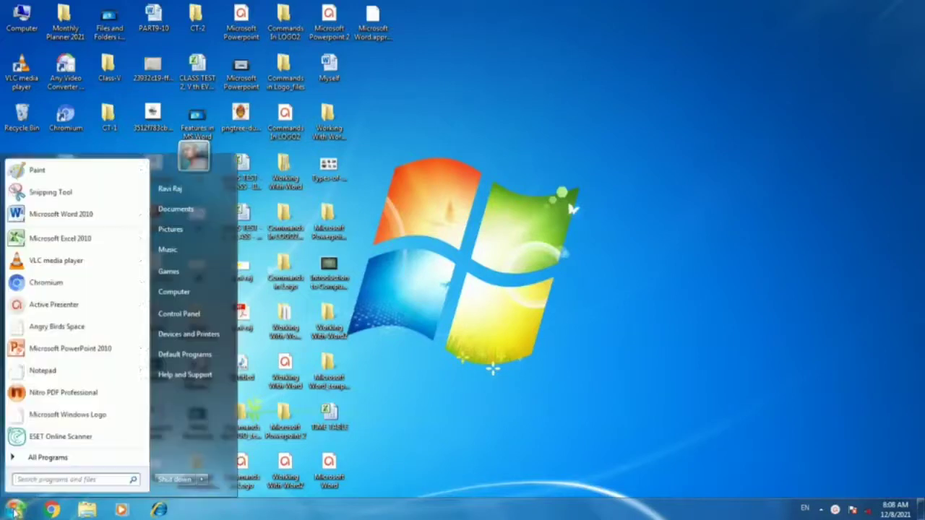
{"action": "left_click", "coordinate": [49, 459]}
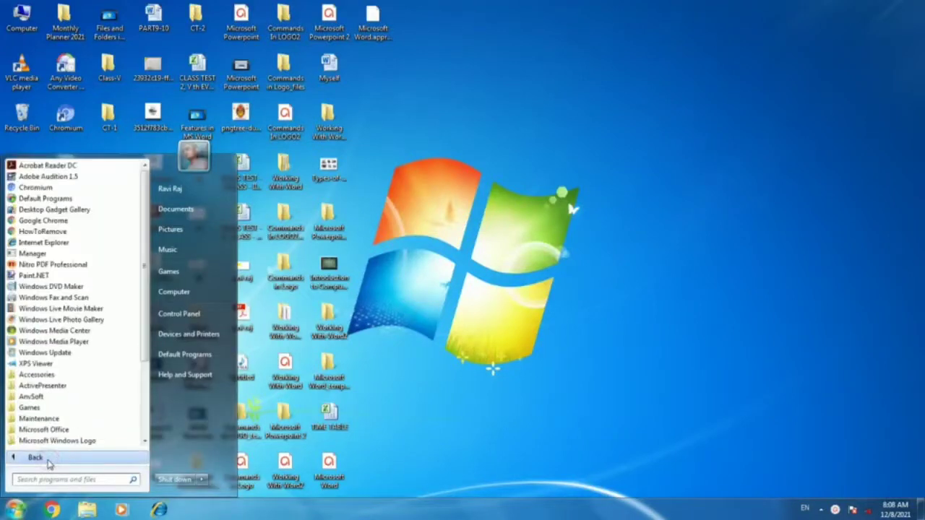
{"action": "left_click", "coordinate": [53, 430]}
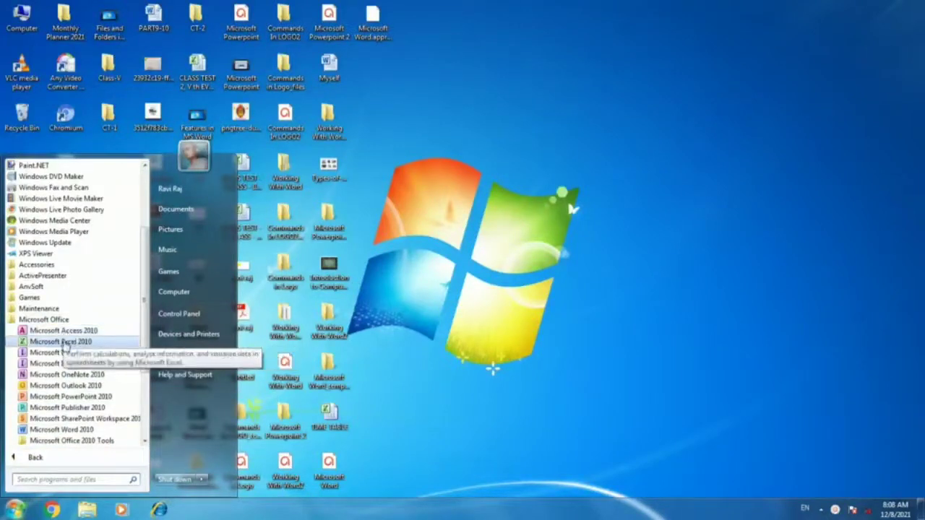
{"action": "left_click", "coordinate": [51, 432]}
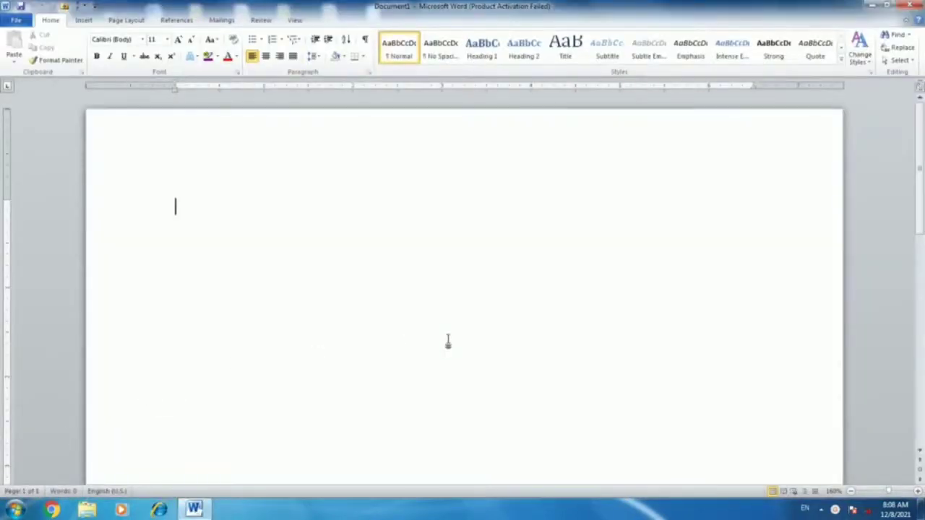
{"action": "left_click", "coordinate": [578, 365]}
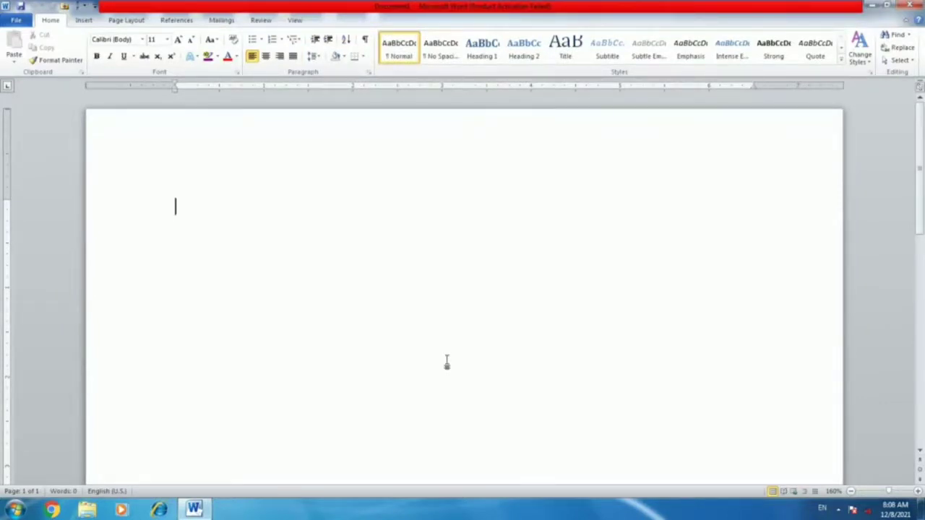
{"action": "left_click", "coordinate": [16, 24]}
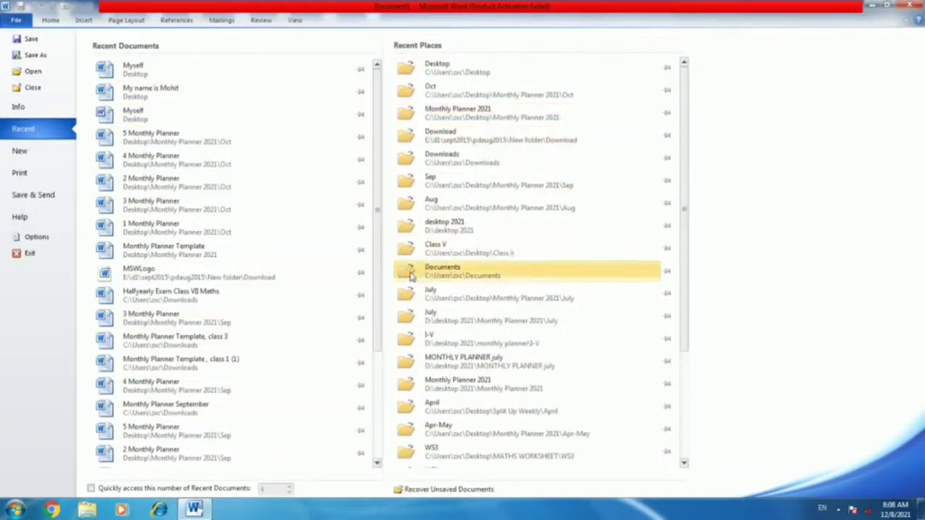
{"action": "left_click", "coordinate": [20, 22]}
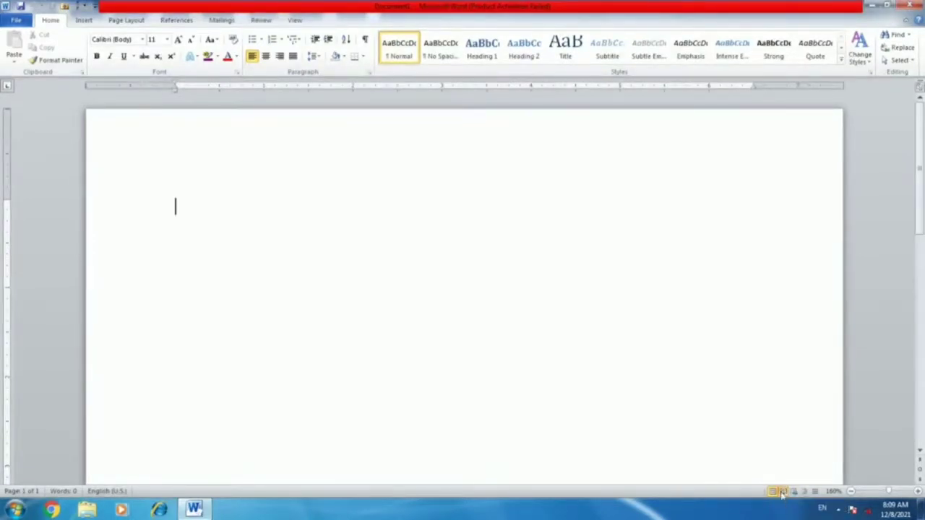
View the blank document in Full Screen Reading, dismissing the color scheme message, and switch it to Web Layout
{"action": "left_click", "coordinate": [783, 491]}
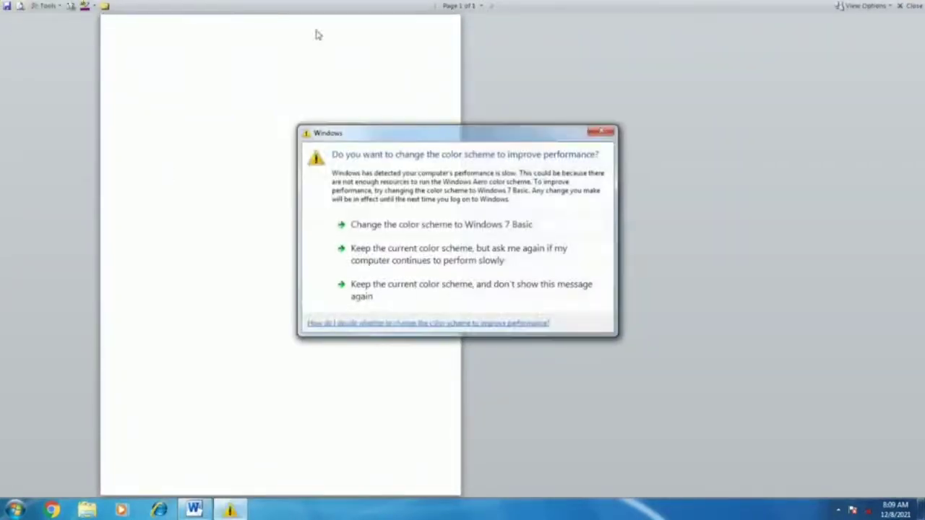
{"action": "left_click", "coordinate": [599, 130]}
{"action": "left_click", "coordinate": [911, 6]}
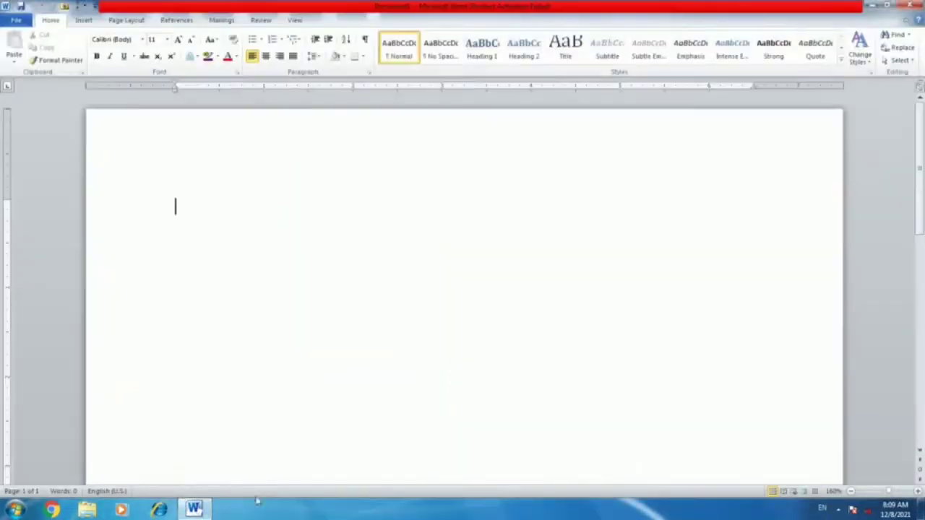
{"action": "left_click", "coordinate": [793, 491]}
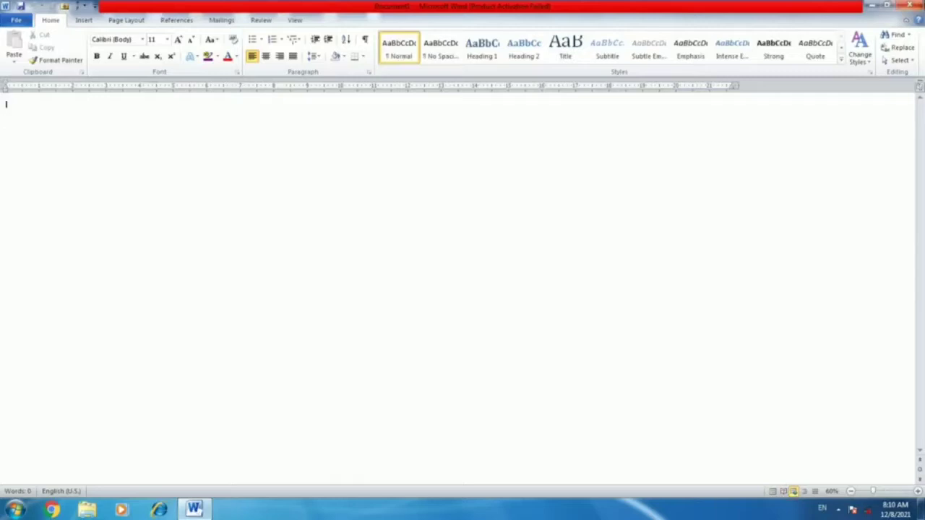
Close Word, relaunch Microsoft Word 2010 from the Microsoft Office program group, and dismiss the activation wizard
{"action": "left_click", "coordinate": [909, 5]}
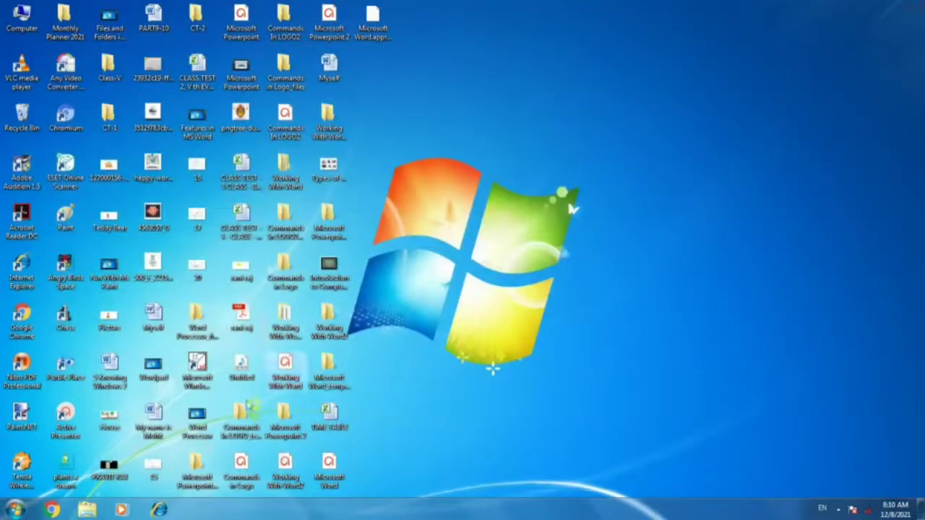
{"action": "left_click", "coordinate": [16, 510]}
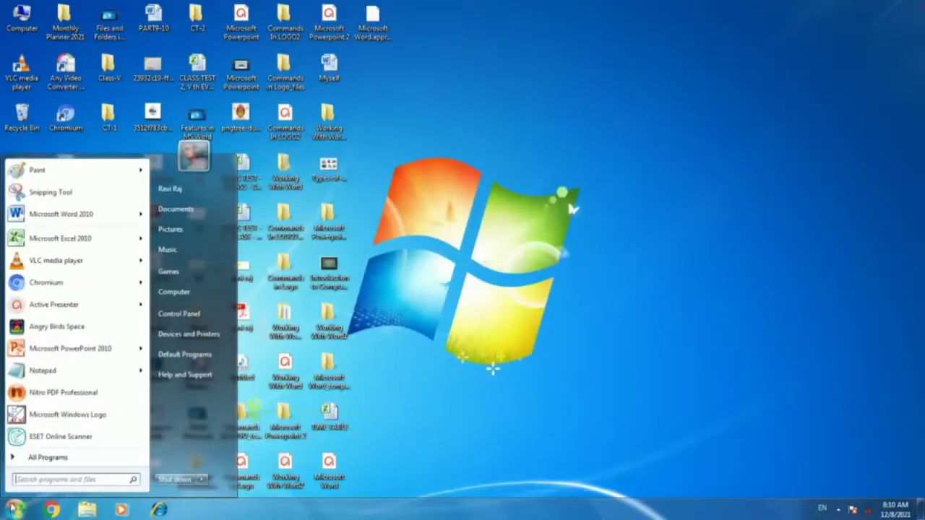
{"action": "left_click", "coordinate": [48, 458]}
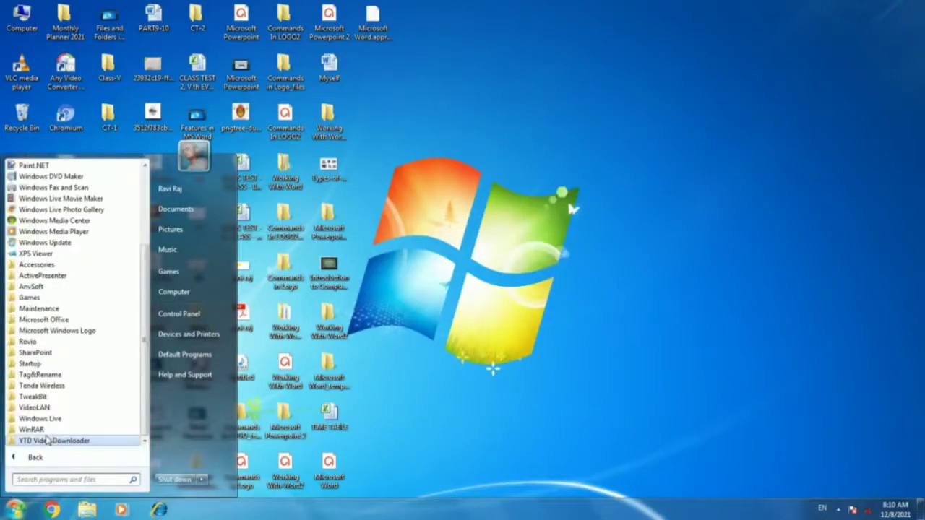
{"action": "left_click", "coordinate": [54, 320]}
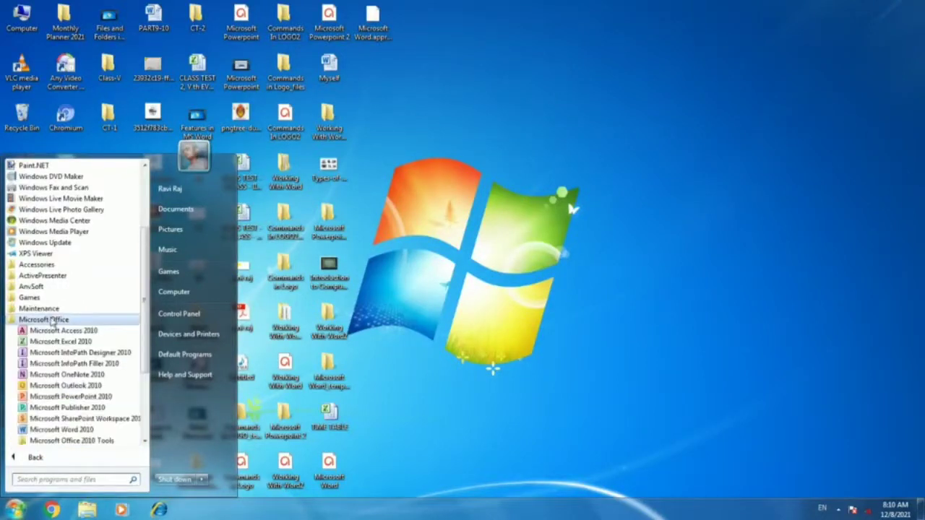
{"action": "left_click", "coordinate": [57, 429]}
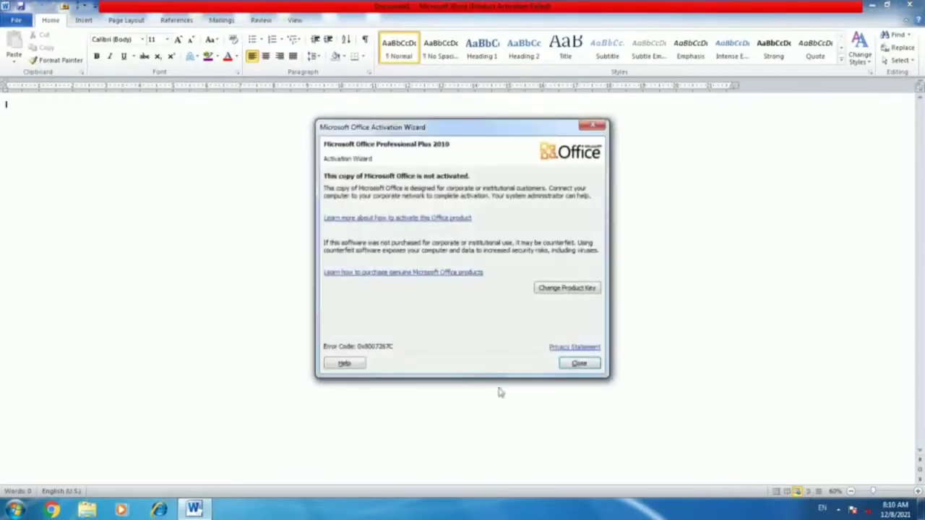
{"action": "left_click", "coordinate": [580, 365]}
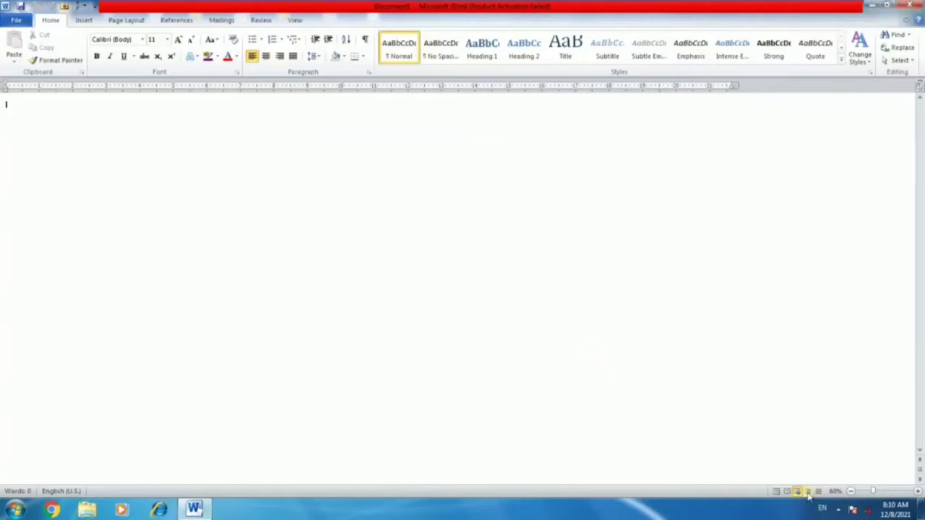
Show the document in Outline and Draft views and return it to Print Layout
{"action": "left_click", "coordinate": [806, 493]}
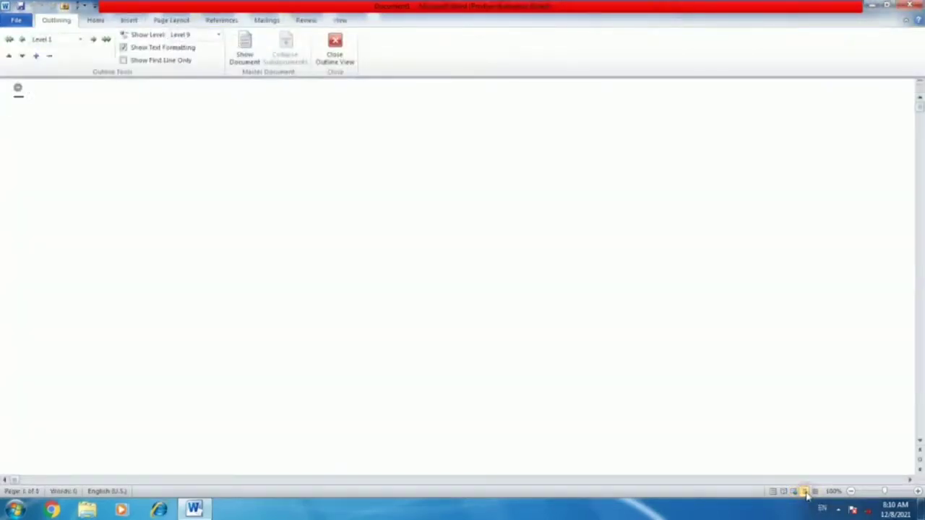
{"action": "left_click", "coordinate": [816, 492]}
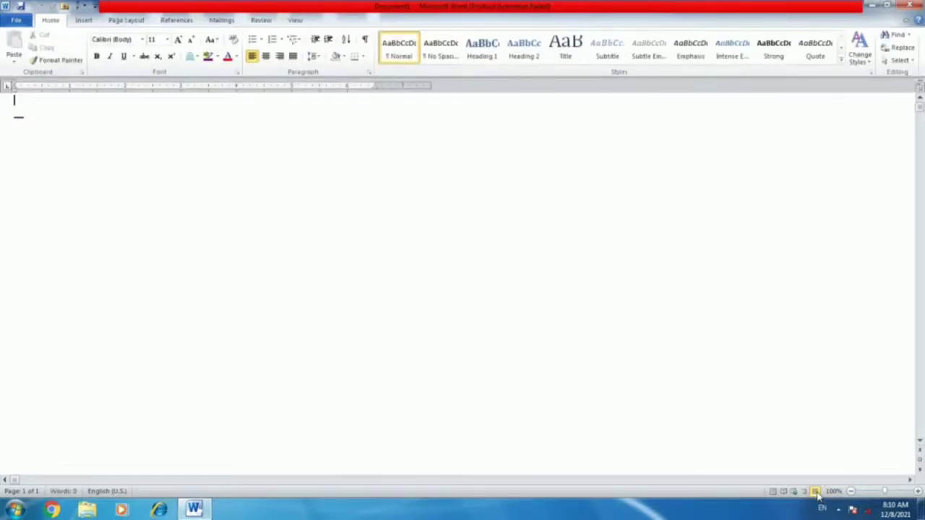
{"action": "left_click", "coordinate": [772, 492]}
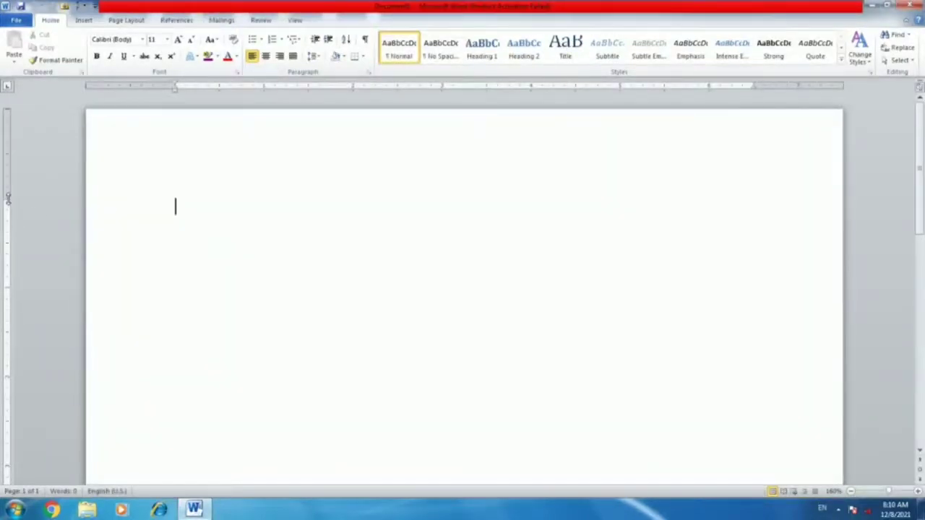
{"action": "scroll", "coordinate": [185, 237], "scroll_direction": "down", "scroll_amount": 1}
{"action": "scroll", "coordinate": [184, 240], "scroll_direction": "down", "scroll_amount": 7}
{"action": "scroll", "coordinate": [231, 278], "scroll_direction": "up", "scroll_amount": 9}
{"action": "scroll", "coordinate": [231, 279], "scroll_direction": "up", "scroll_amount": 2}
{"action": "scroll", "coordinate": [232, 280], "scroll_direction": "down", "scroll_amount": 1}
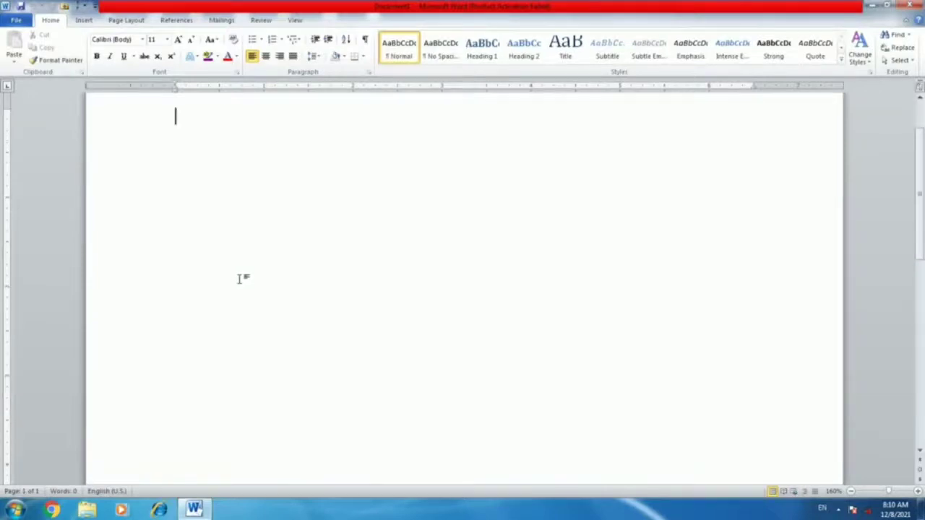
{"action": "left_click_drag", "start_coordinate": [919, 249], "coordinate": [923, 170]}
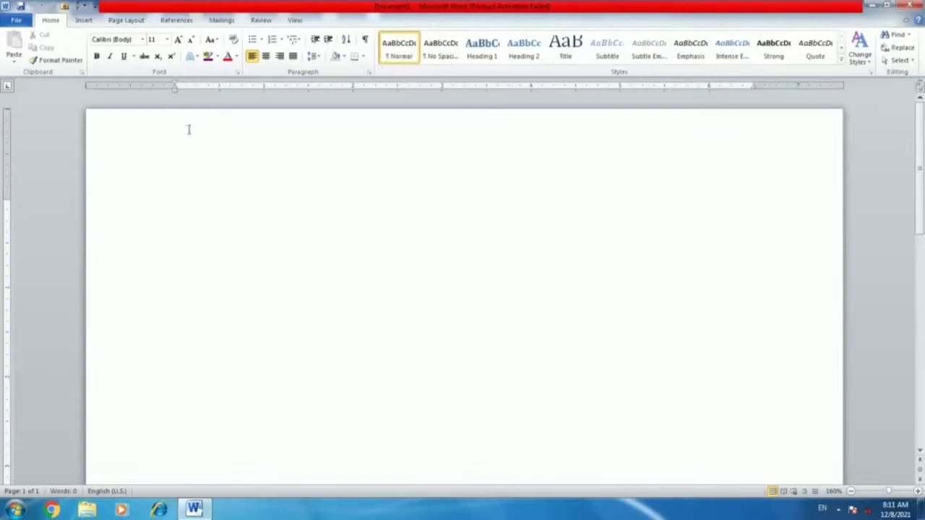
Create a new blank document, accepting the change to the Windows 7 Basic color scheme when asked
{"action": "left_click", "coordinate": [15, 20]}
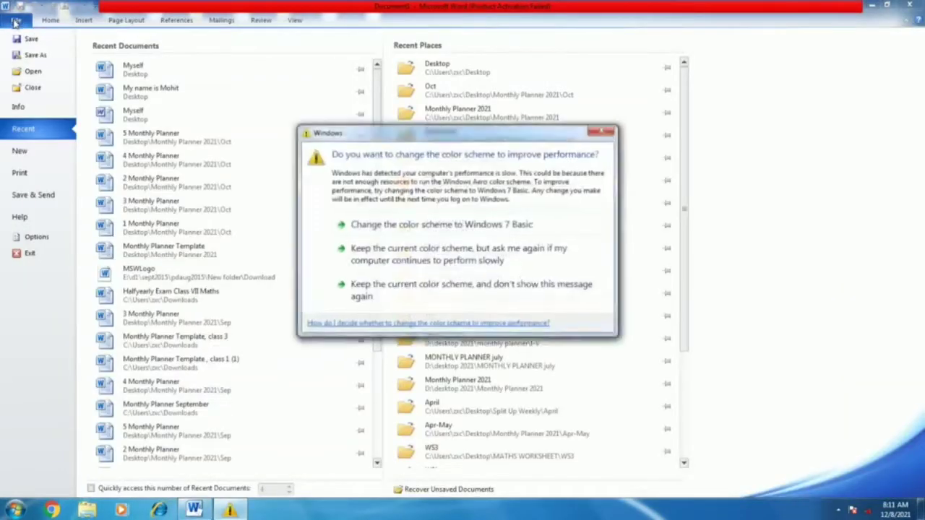
{"action": "left_click", "coordinate": [451, 222]}
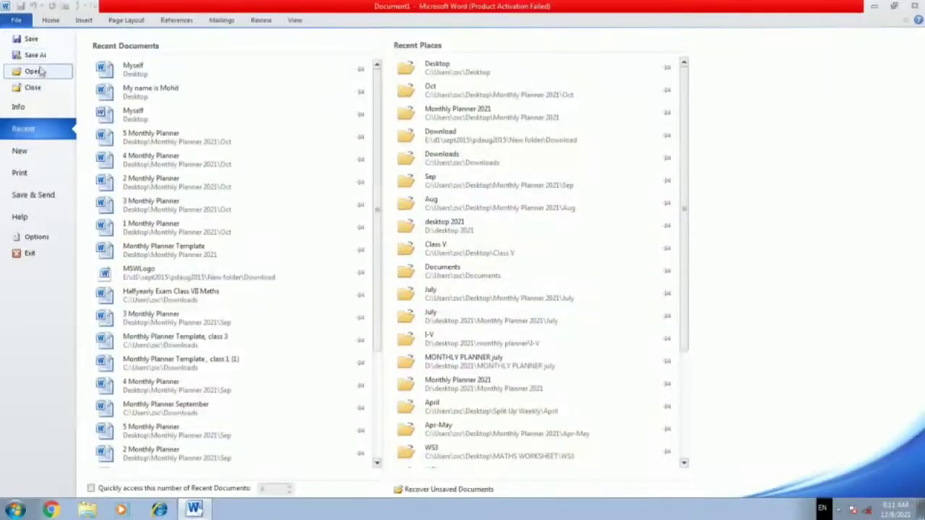
{"action": "left_click", "coordinate": [22, 151]}
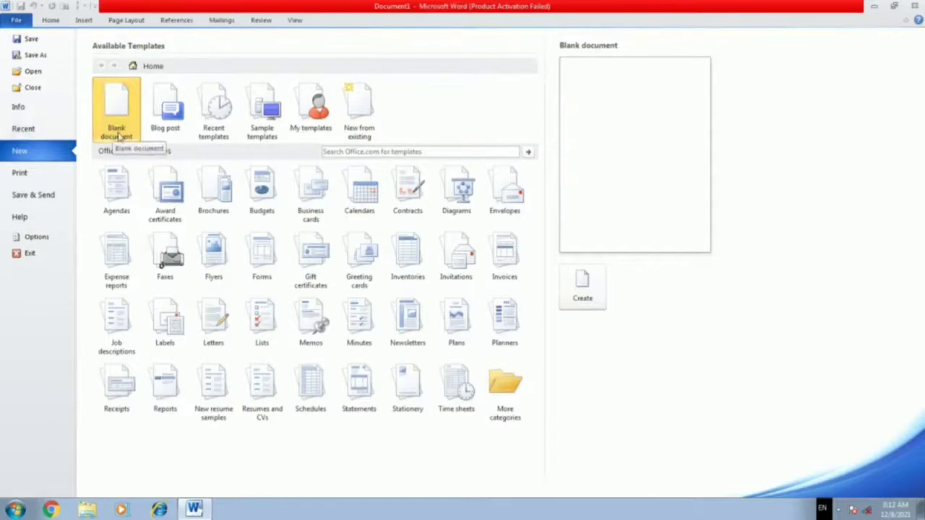
{"action": "left_click", "coordinate": [584, 290]}
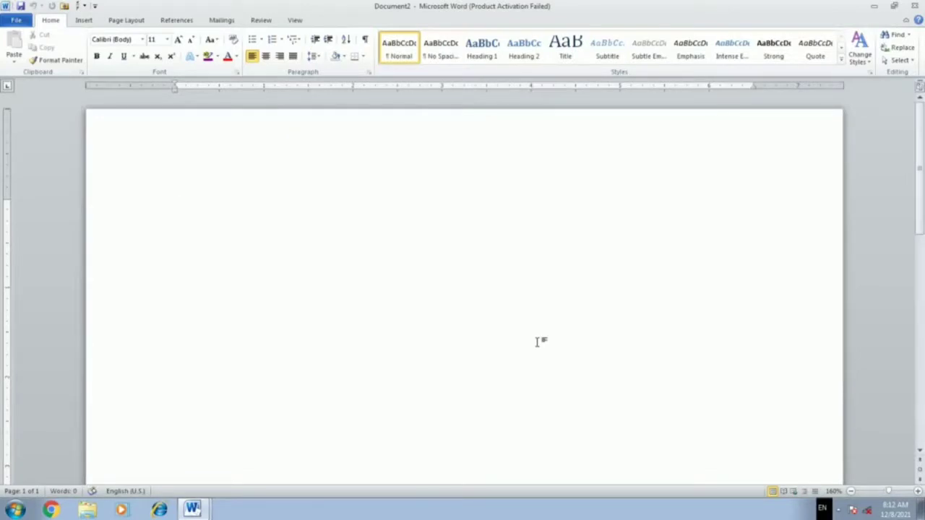
Write the sentence "The name of my school is Army Oublic School." in the blank document
{"action": "type", "text": "The name of my school m"}
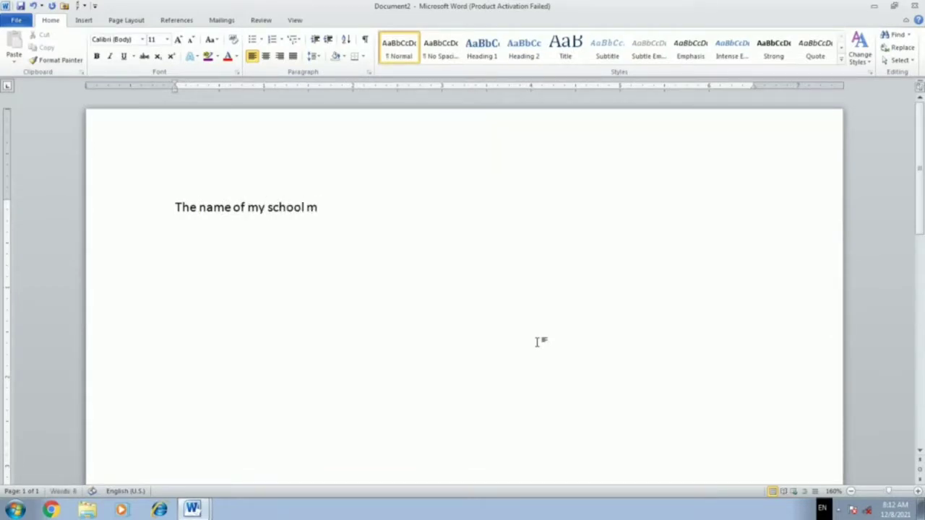
{"action": "key", "text": "BackSpace"}
{"action": "type", "text": "is Army Oub"}
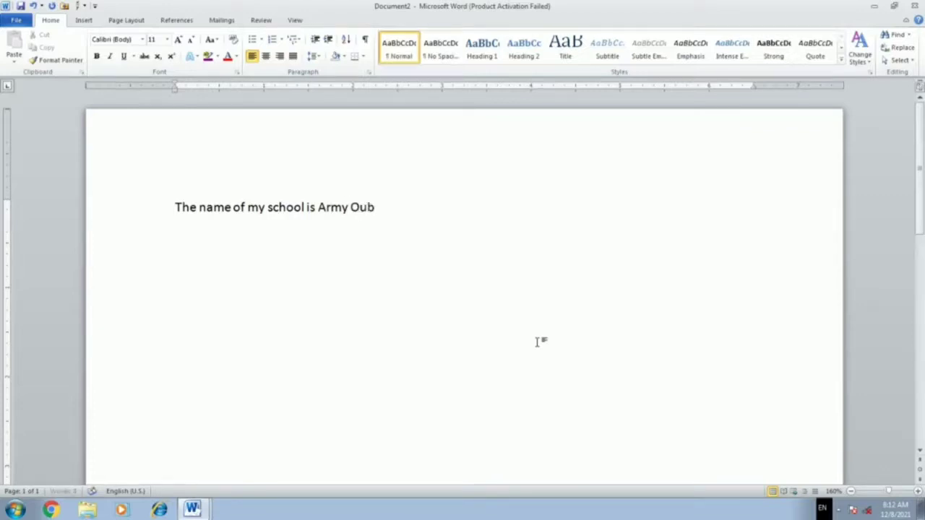
{"action": "type", "text": "lic School"}
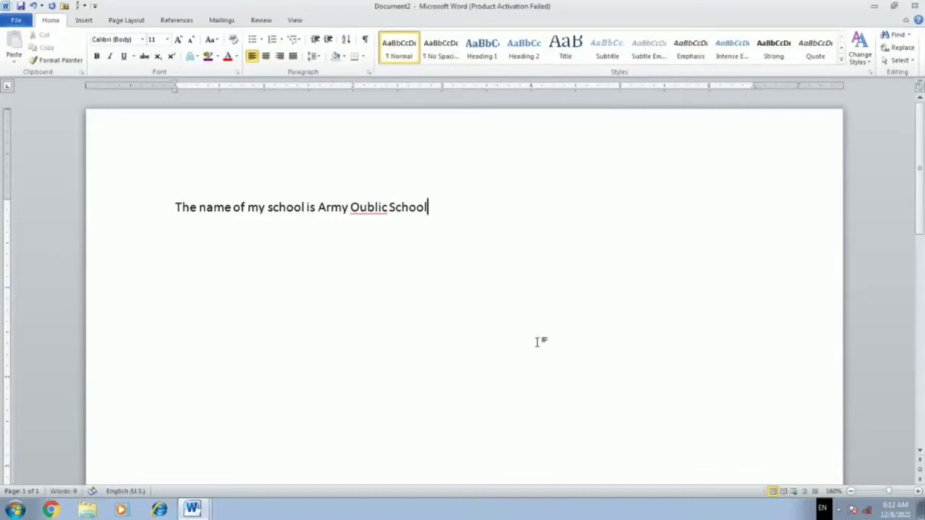
{"action": "type", "text": "."}
Correct the misspelled word "Oublic" to "Public" with a capital P
{"action": "left_click", "coordinate": [359, 207]}
{"action": "key", "text": "BackSpace"}
{"action": "type", "text": "p"}
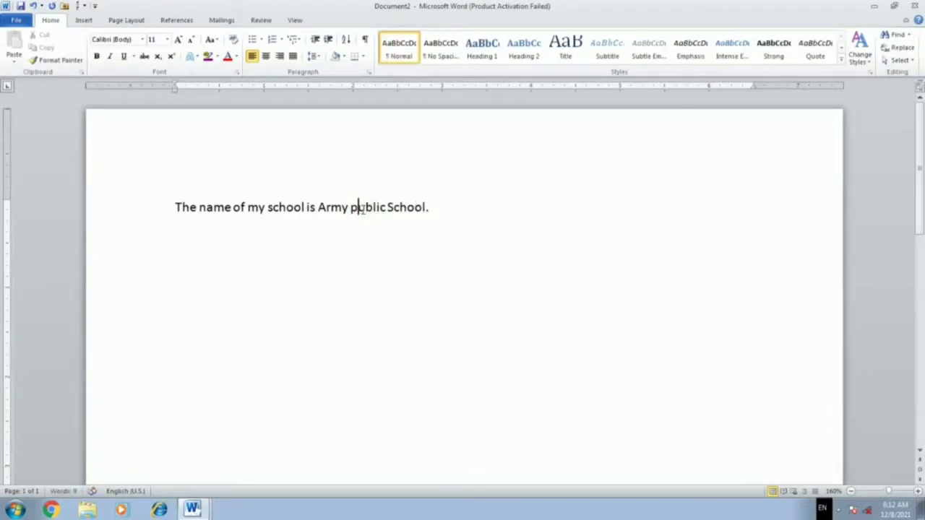
{"action": "key", "text": "BackSpace"}
{"action": "type", "text": "O"}
{"action": "key", "text": "BackSpace"}
{"action": "type", "text": "P"}
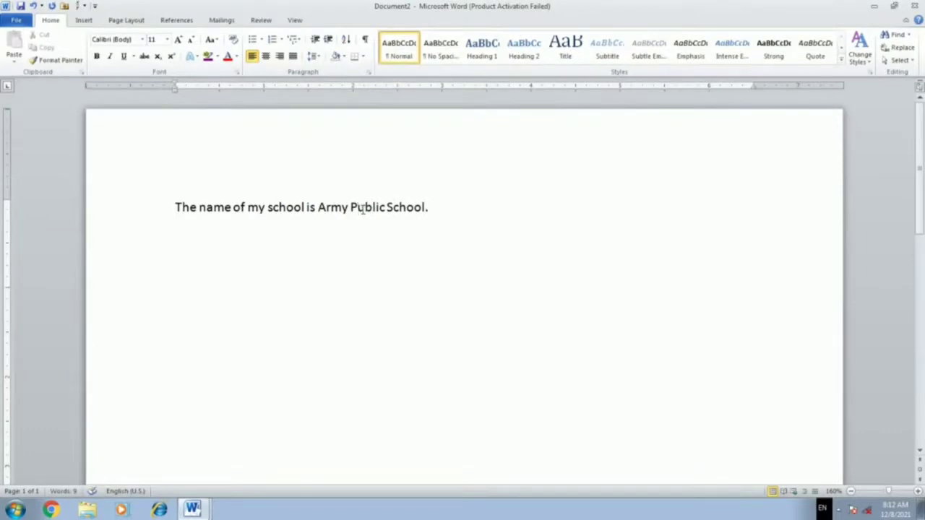
Add blank lines after the end of the school sentence
{"action": "left_click", "coordinate": [387, 208]}
{"action": "left_click", "coordinate": [438, 205]}
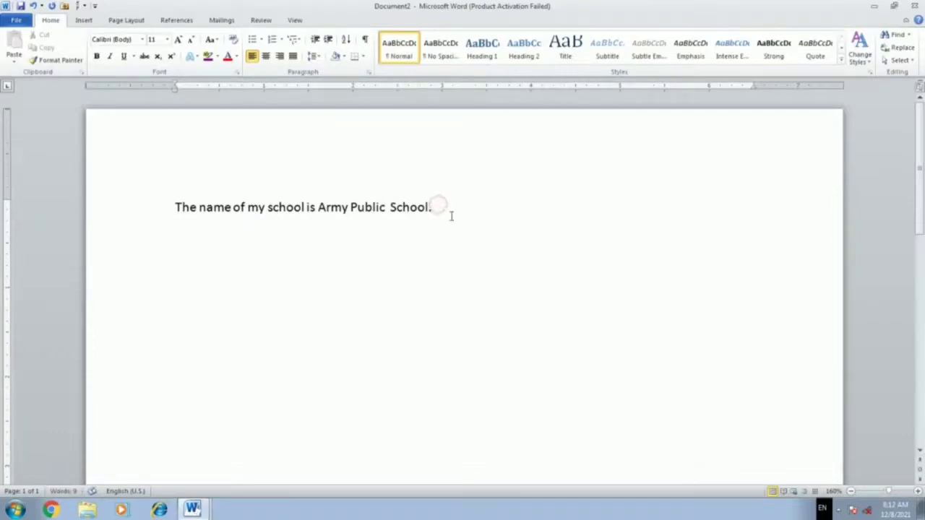
{"action": "key", "text": "Return"}
{"action": "right_click", "coordinate": [395, 215]}
{"action": "left_click", "coordinate": [459, 222]}
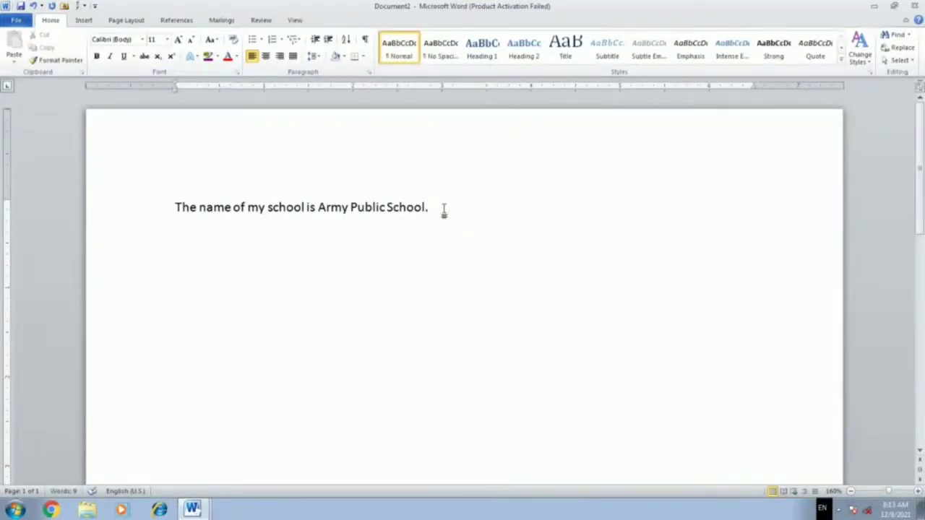
{"action": "key", "text": "Return"}
{"action": "key", "text": "Return"}
Open the first Myself document stored on the Desktop
{"action": "left_click", "coordinate": [15, 20]}
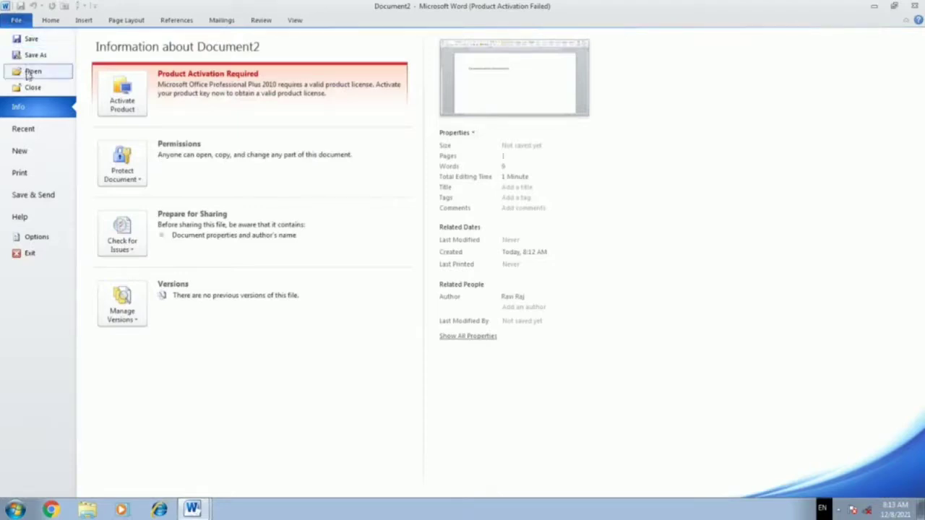
{"action": "left_click", "coordinate": [29, 72]}
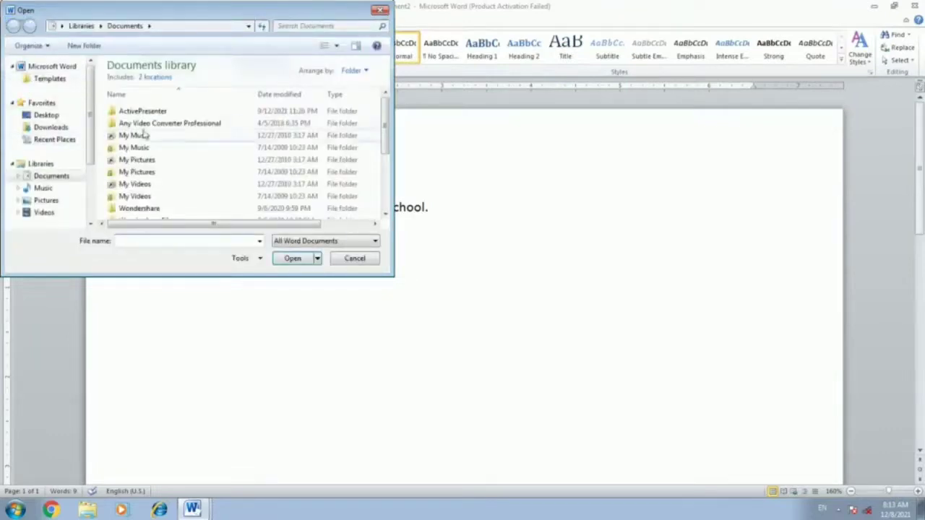
{"action": "left_click", "coordinate": [28, 116]}
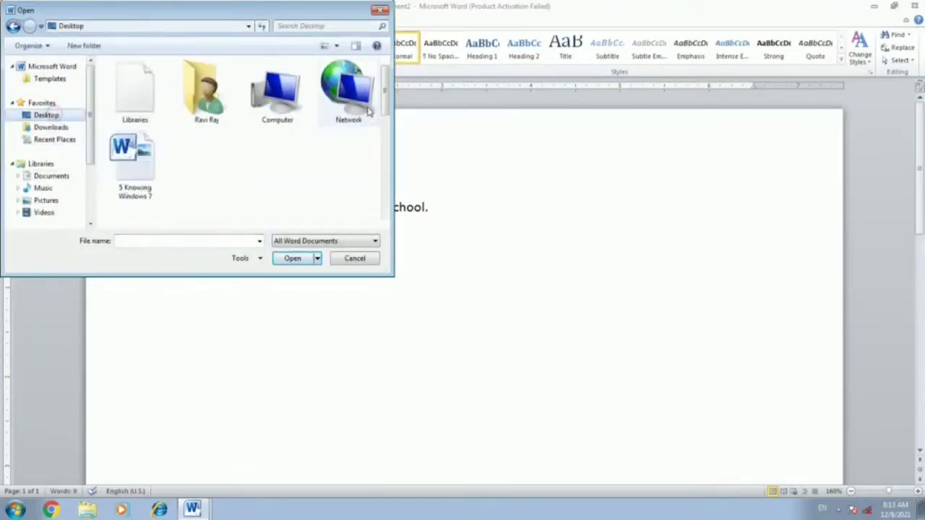
{"action": "left_click_drag", "start_coordinate": [386, 110], "coordinate": [390, 218]}
{"action": "left_click", "coordinate": [130, 194]}
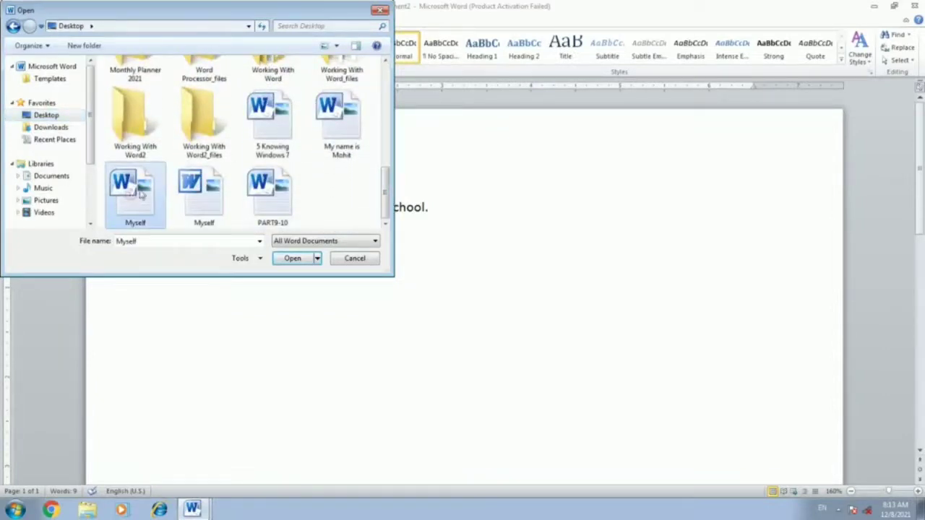
{"action": "left_click", "coordinate": [300, 260]}
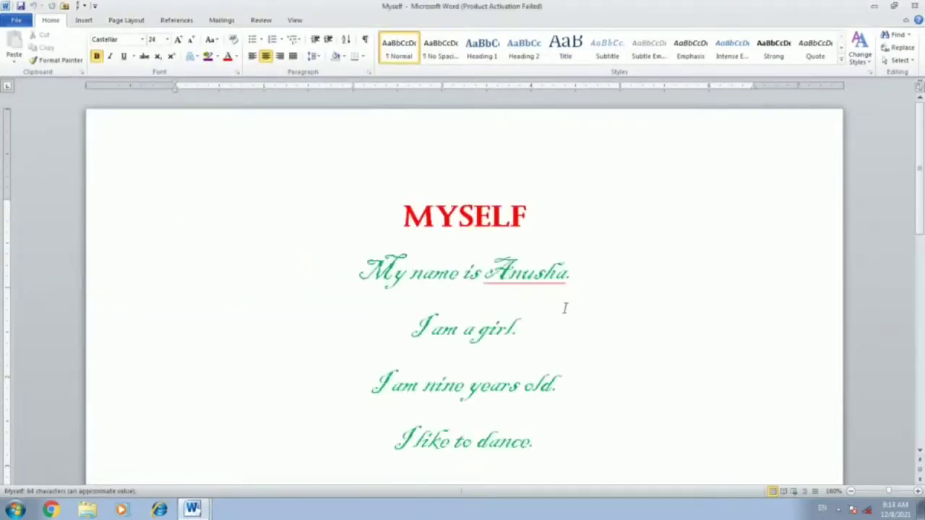
Change the font color of the title and all four sentences to black
{"action": "scroll", "coordinate": [565, 309], "scroll_direction": "down", "scroll_amount": 1}
{"action": "left_click_drag", "start_coordinate": [552, 406], "coordinate": [418, 191]}
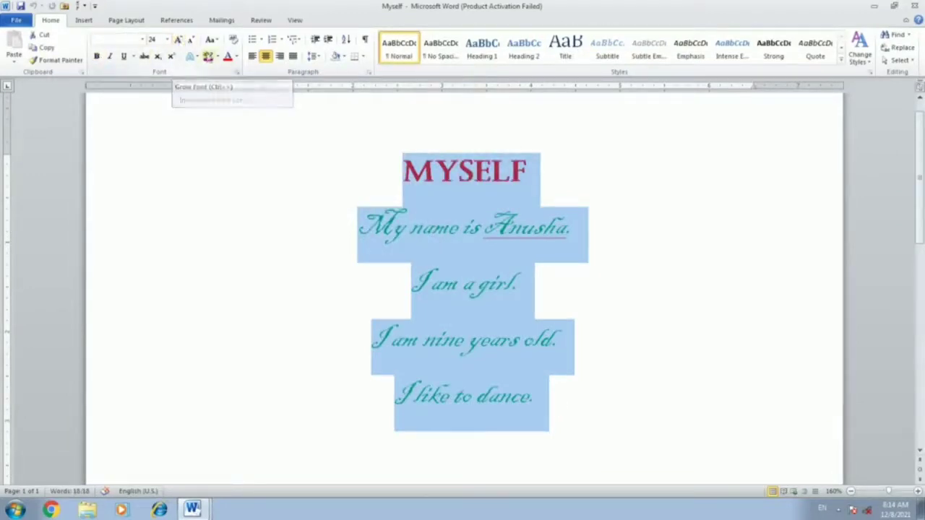
{"action": "left_click", "coordinate": [236, 57]}
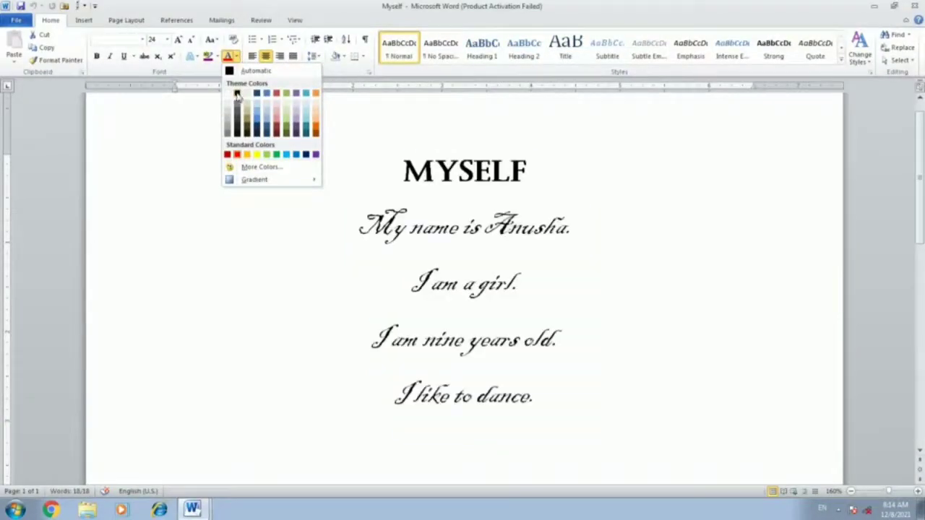
{"action": "left_click", "coordinate": [237, 94]}
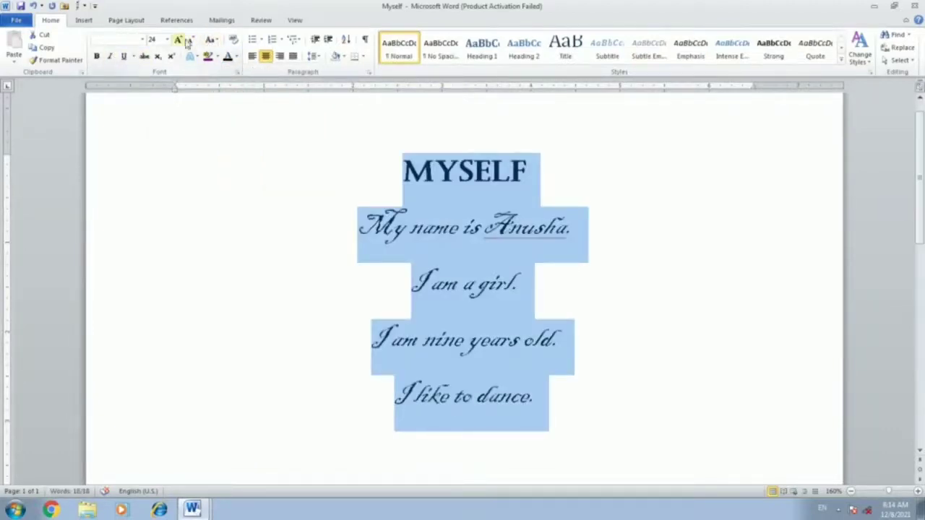
Set the selected text to the Calibri (Body) font and remove the italic formatting, then deselect it
{"action": "left_click", "coordinate": [143, 41]}
{"action": "left_click", "coordinate": [134, 79]}
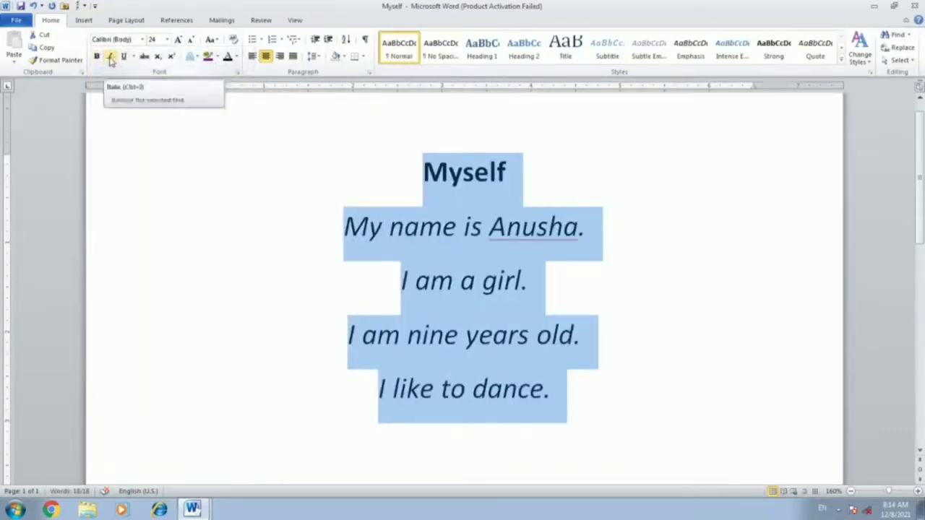
{"action": "left_click", "coordinate": [110, 58]}
{"action": "left_click", "coordinate": [110, 57]}
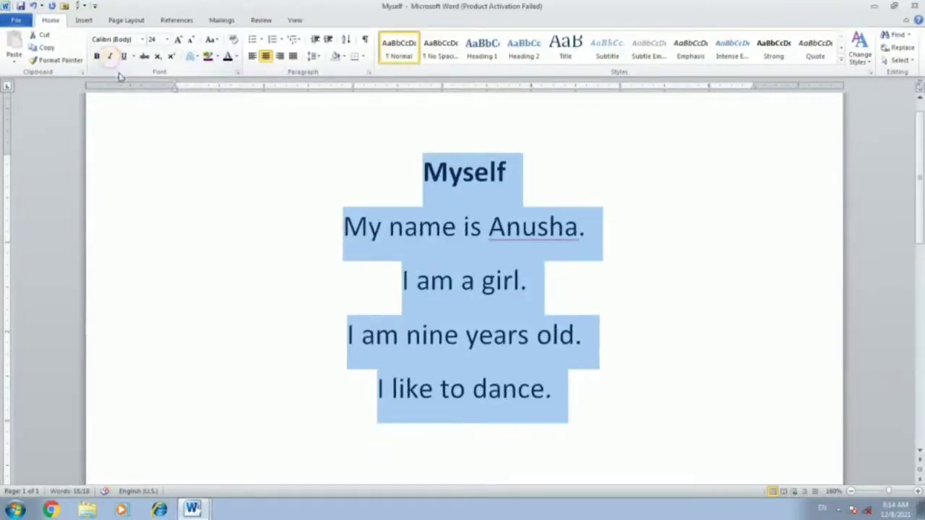
{"action": "left_click", "coordinate": [593, 295]}
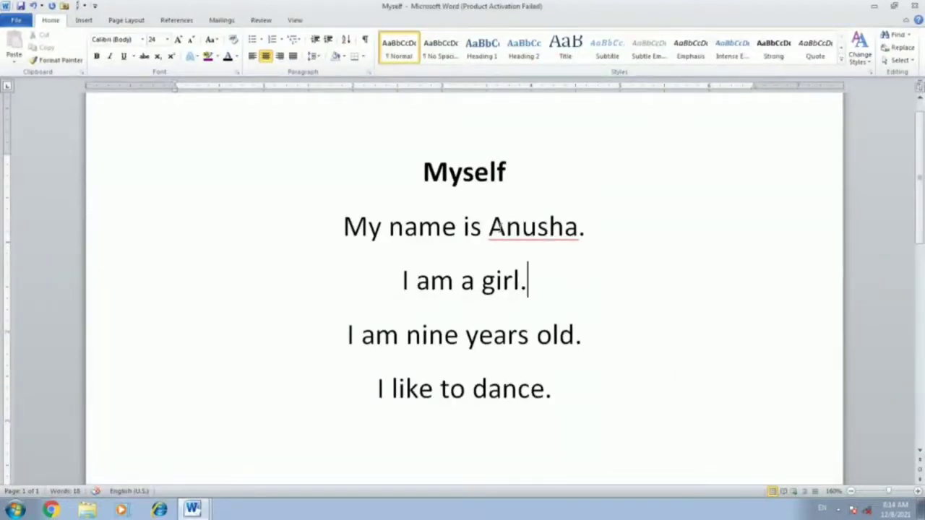
Select single words one after another: the person's name, the title "Myself" and the word "years"
{"action": "double_click", "coordinate": [522, 226]}
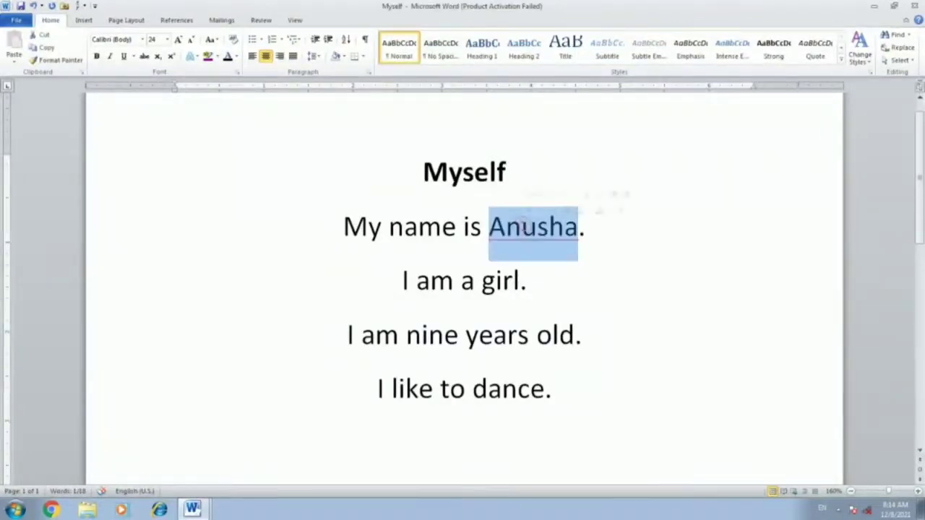
{"action": "double_click", "coordinate": [465, 172]}
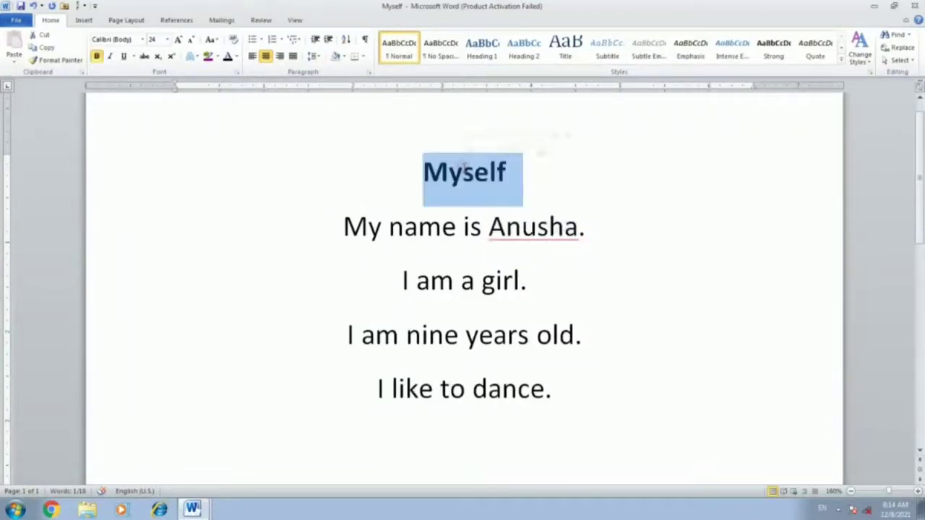
{"action": "double_click", "coordinate": [491, 334]}
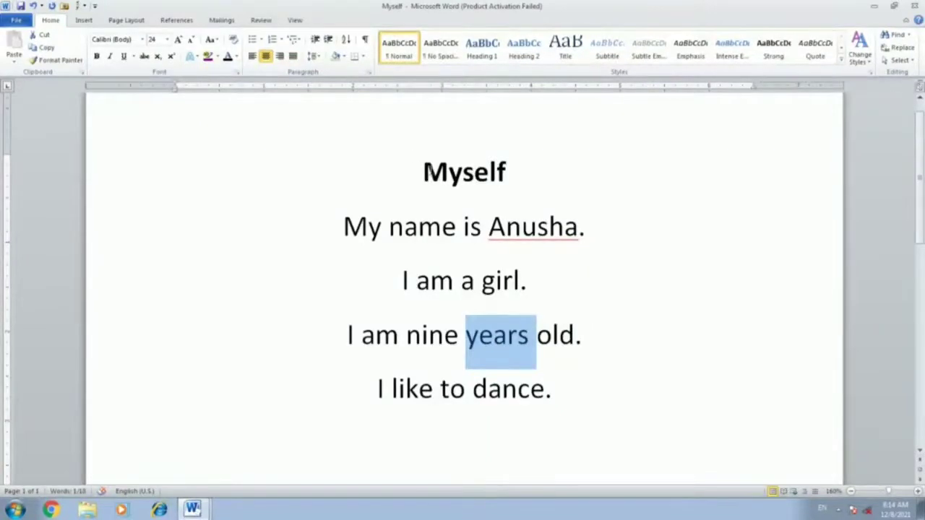
Select all the text from the title to the last sentence and align it left
{"action": "left_click", "coordinate": [424, 172]}
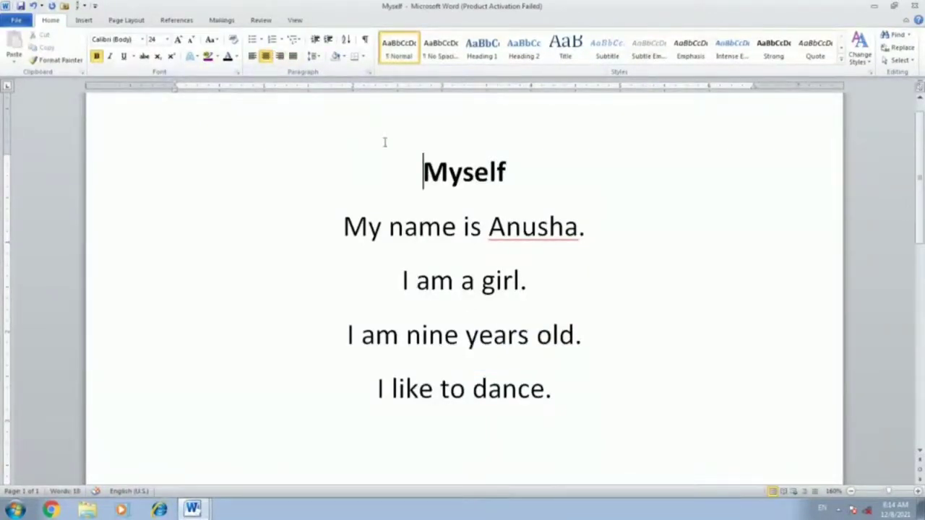
{"action": "key", "text": "shift+Down"}
{"action": "key", "text": "shift+Down"}
{"action": "key", "text": "shift+Down"}
{"action": "key", "text": "shift+Down"}
{"action": "key", "text": "shift+Down"}
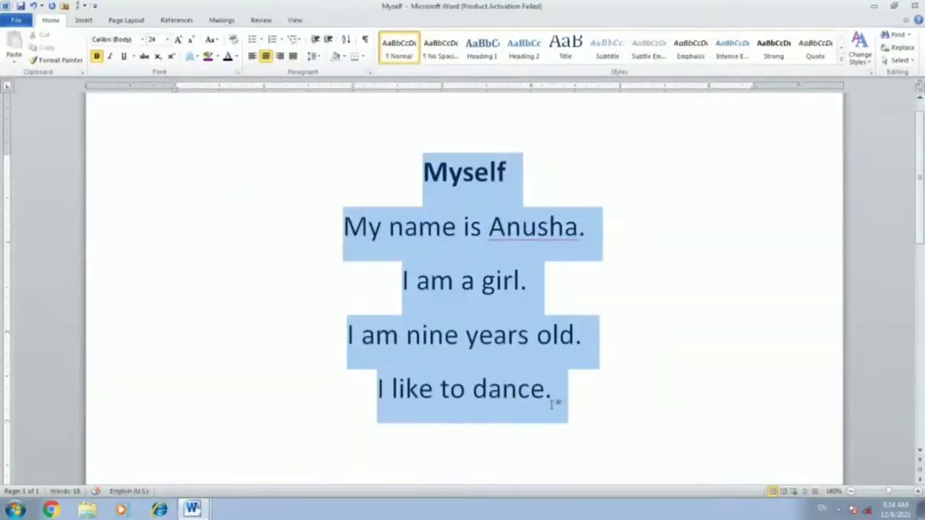
{"action": "left_click", "coordinate": [252, 55]}
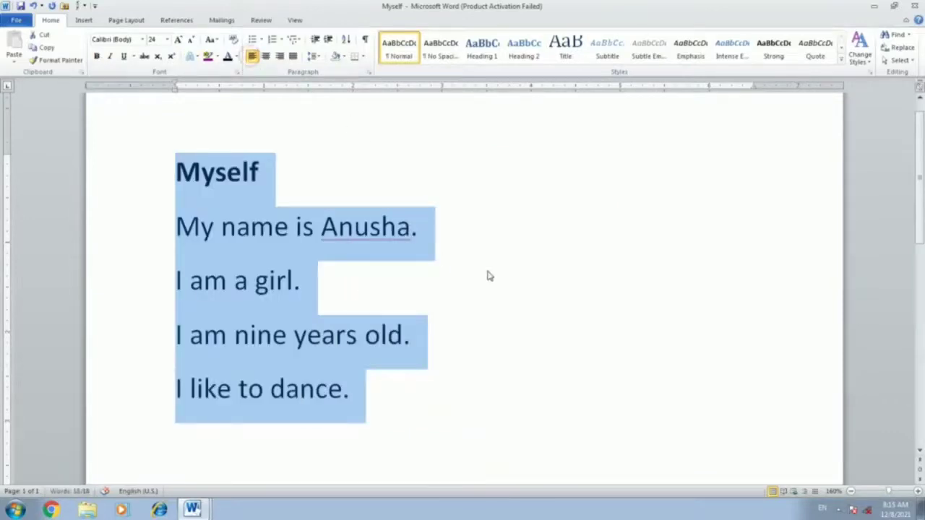
{"action": "left_click", "coordinate": [488, 274]}
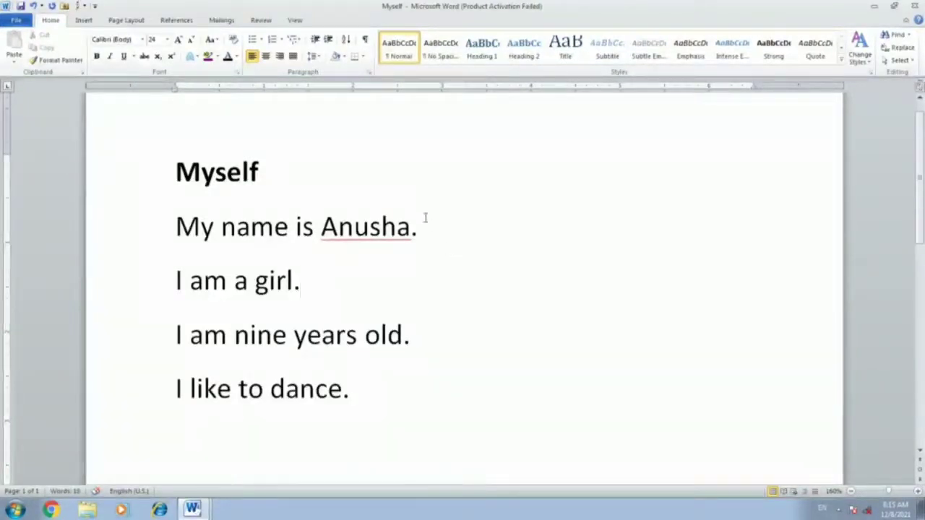
Select each sentence line below the title in turn, then reselect the name line and the line "I am a girl."
{"action": "left_click", "coordinate": [162, 232]}
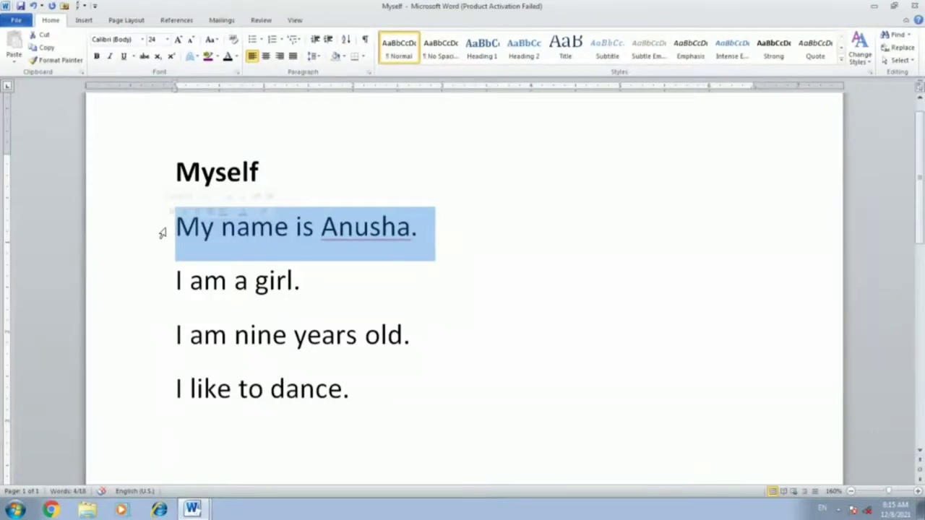
{"action": "left_click", "coordinate": [156, 284]}
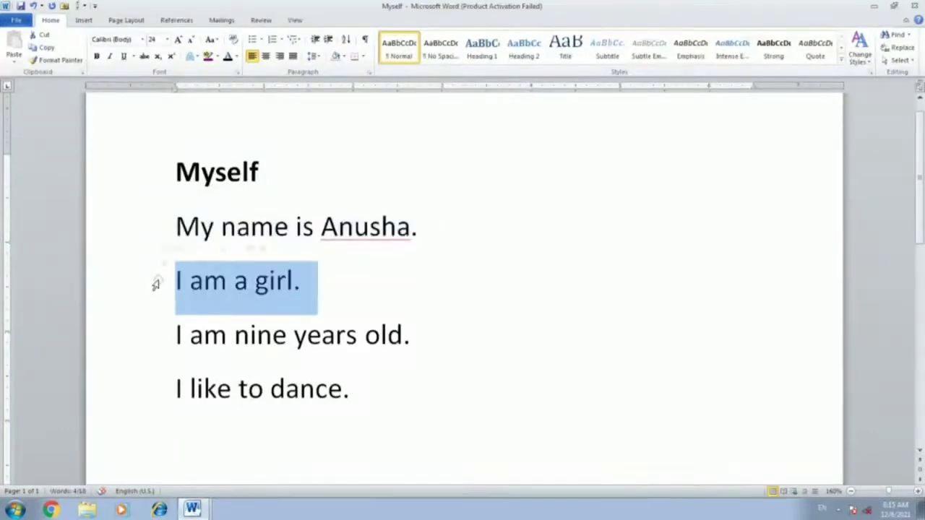
{"action": "left_click", "coordinate": [159, 337]}
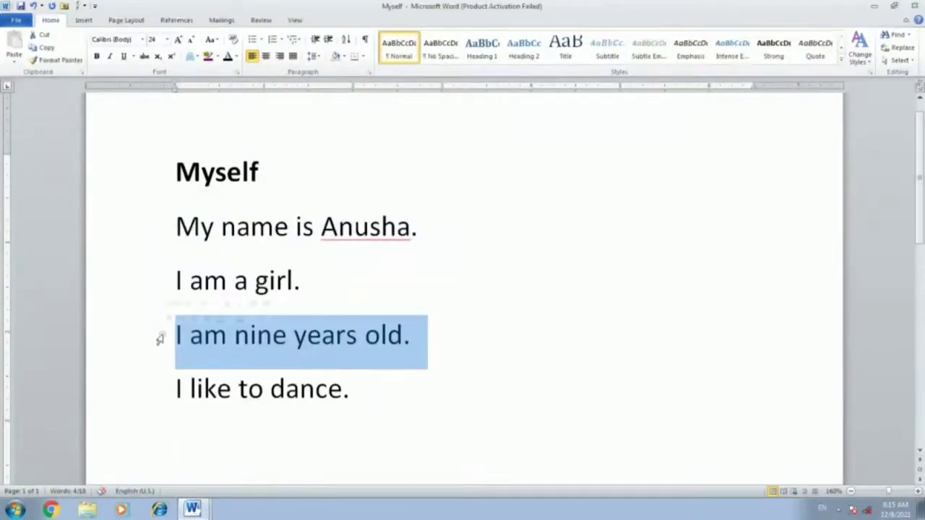
{"action": "left_click", "coordinate": [163, 391]}
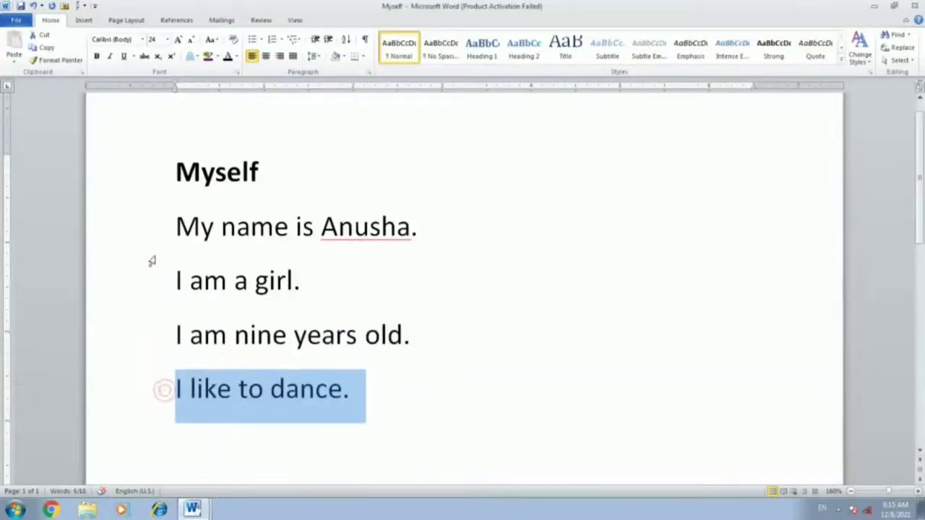
{"action": "left_click", "coordinate": [156, 233]}
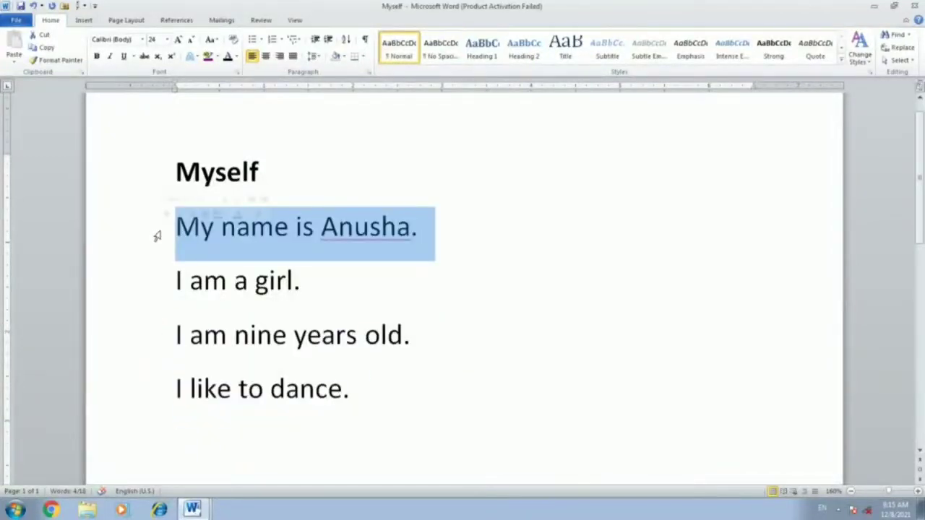
{"action": "left_click", "coordinate": [157, 281]}
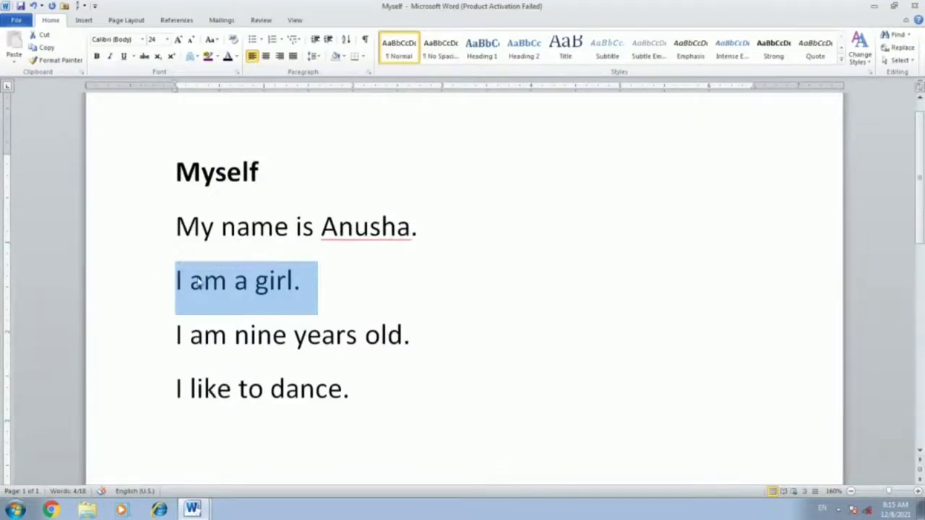
Join the lines "I am a girl." and "I am nine years old." to the name sentence as one paragraph
{"action": "left_click", "coordinate": [174, 281]}
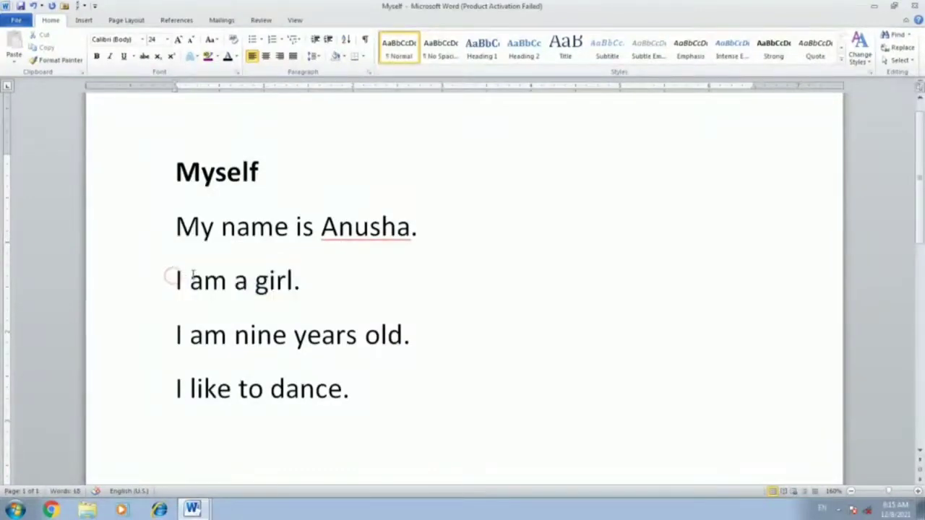
{"action": "key", "text": "BackSpace"}
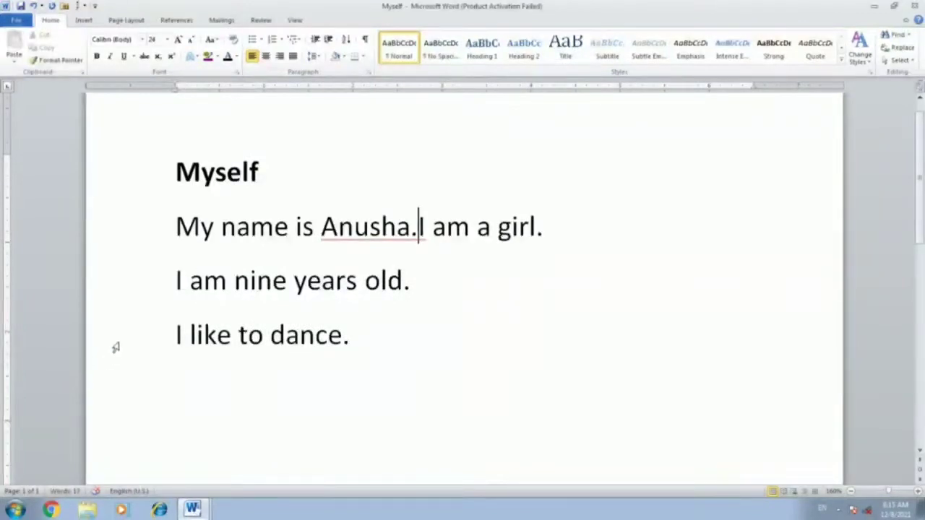
{"action": "left_click", "coordinate": [176, 281]}
{"action": "key", "text": "BackSpace"}
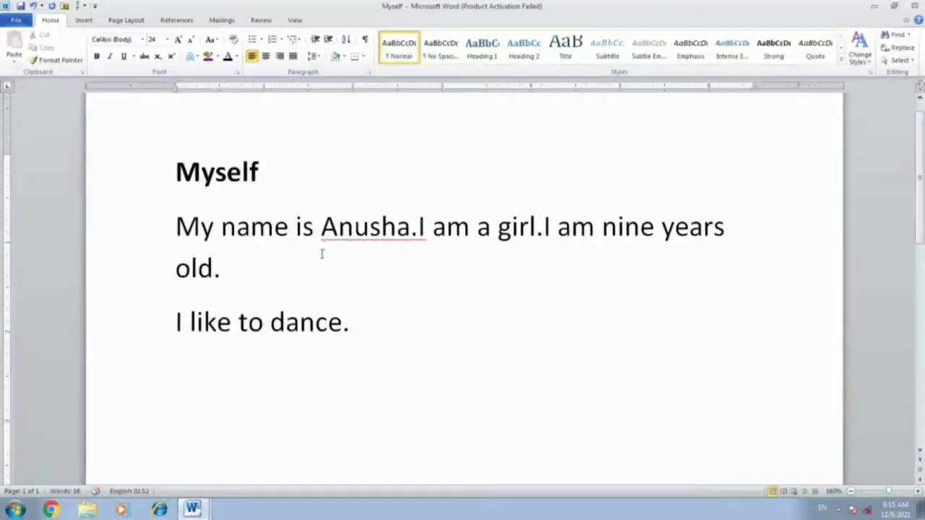
Select the joined paragraph, the last line, the title with the paragraph, and the text from "I am nine years old." to the end
{"action": "triple_click", "coordinate": [253, 226]}
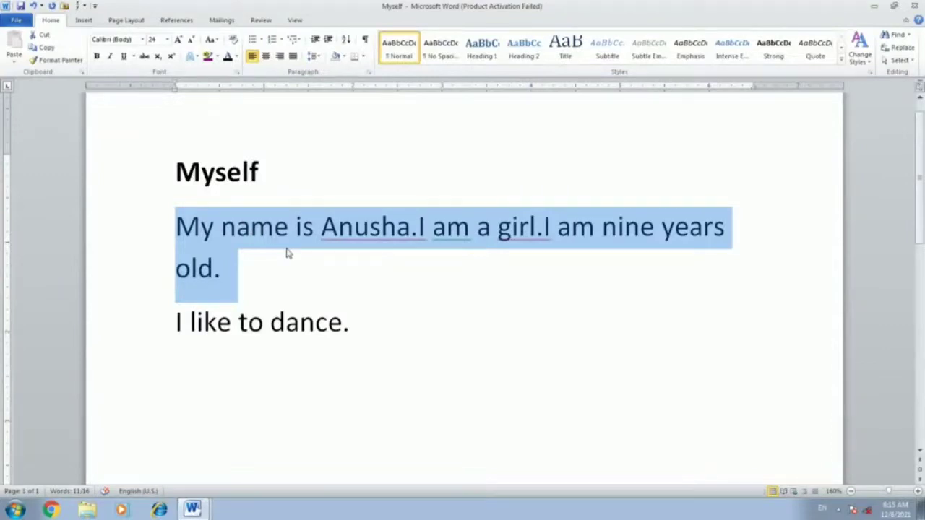
{"action": "triple_click", "coordinate": [267, 323]}
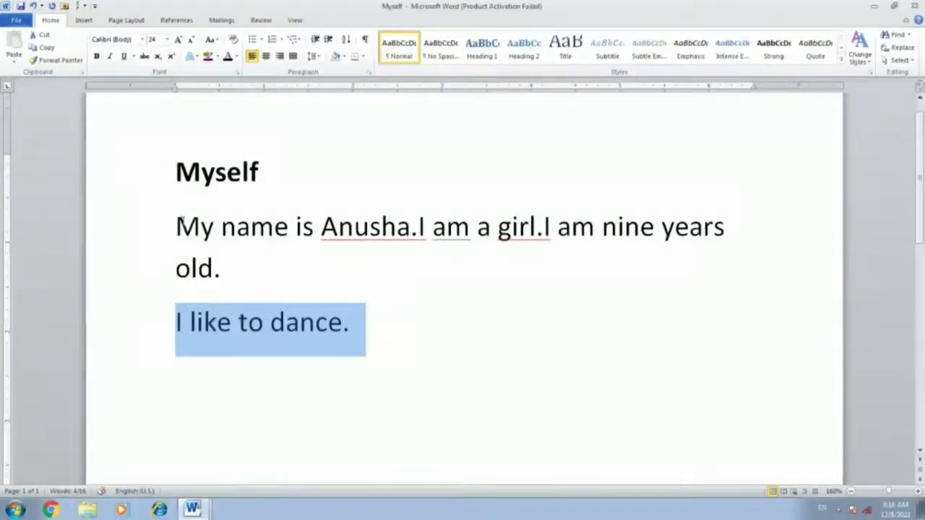
{"action": "left_click", "coordinate": [173, 170]}
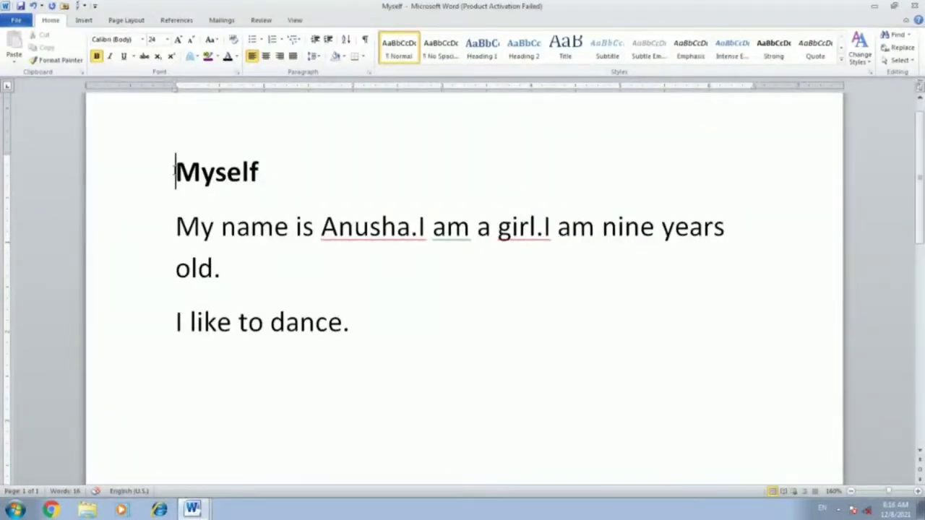
{"action": "left_click_drag", "start_coordinate": [175, 171], "coordinate": [285, 273]}
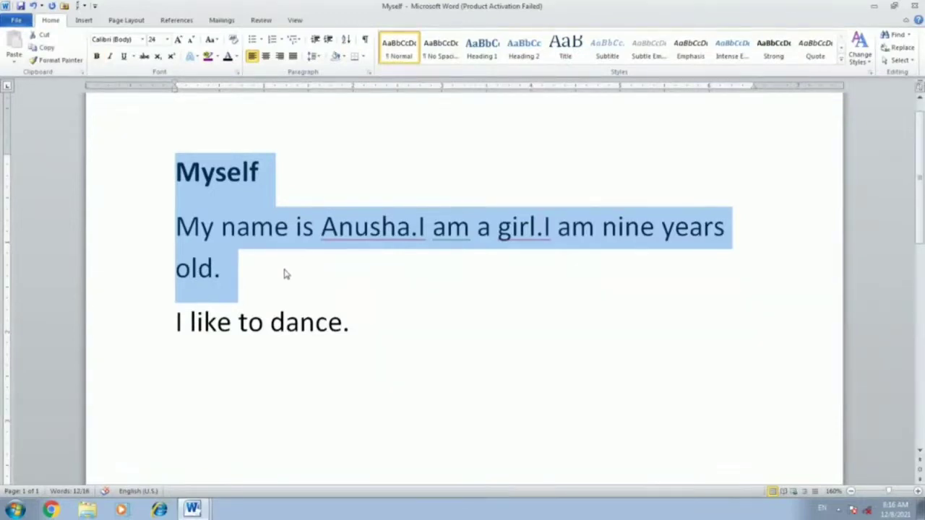
{"action": "left_click", "coordinate": [545, 226]}
{"action": "left_click_drag", "start_coordinate": [545, 227], "coordinate": [611, 320]}
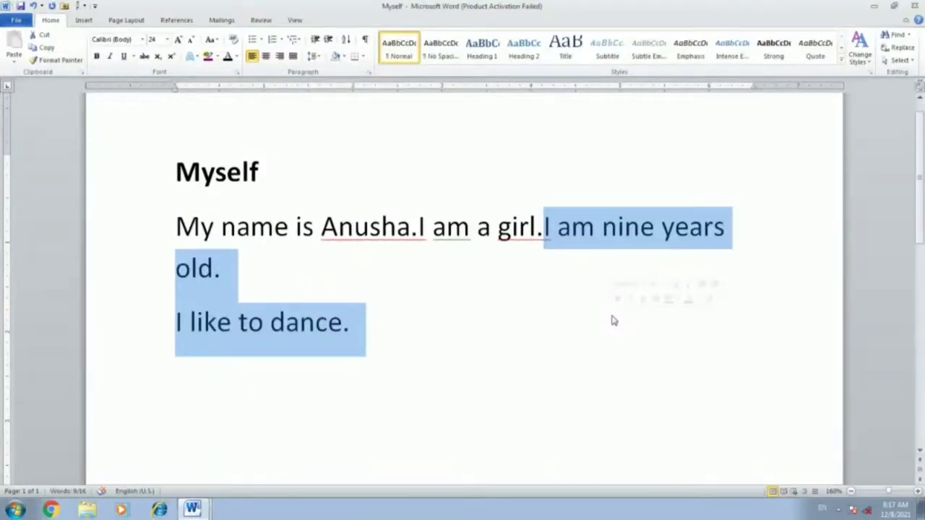
Split the joined paragraph so that "I am a girl." and "I am nine years old." each start on their own line
{"action": "left_click", "coordinate": [419, 227]}
{"action": "key", "text": "Return"}
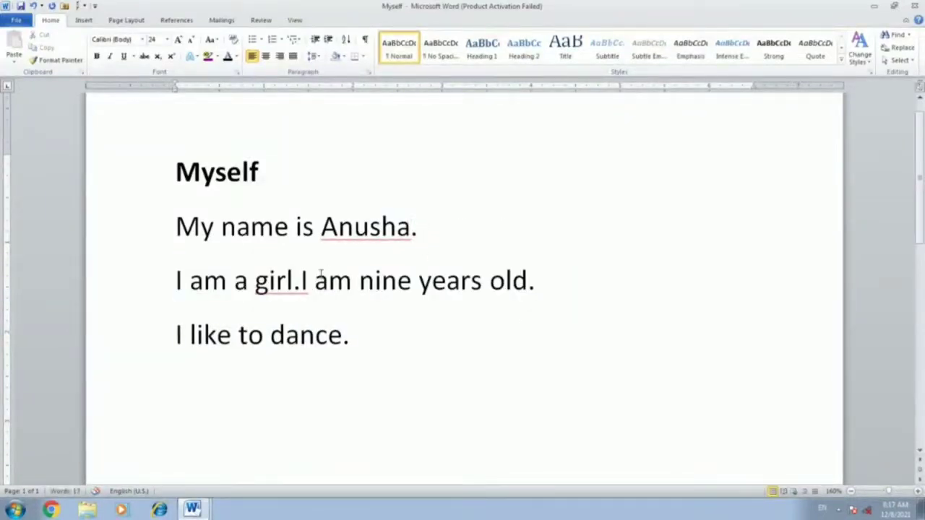
{"action": "left_click", "coordinate": [302, 282]}
{"action": "key", "text": "Return"}
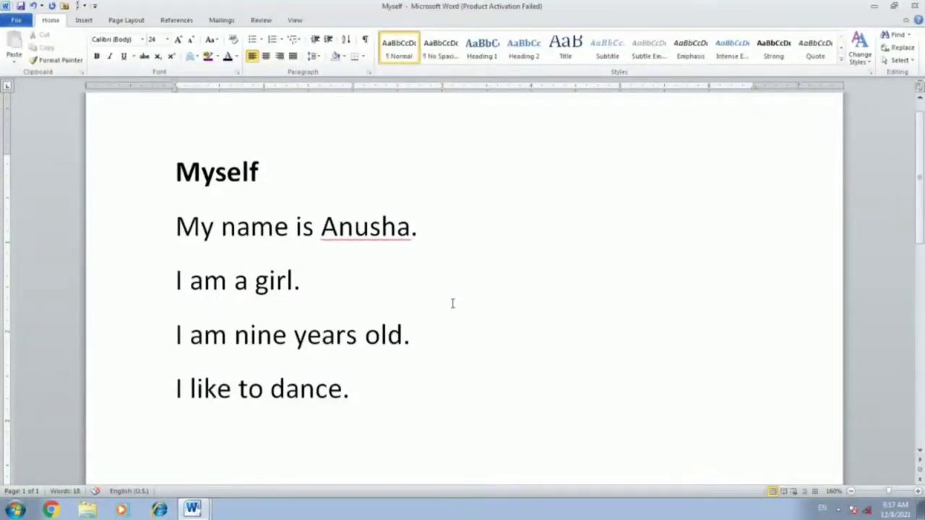
Select all the text from the title to "I like to dance." and center it
{"action": "left_click", "coordinate": [177, 172]}
{"action": "left_click_drag", "start_coordinate": [175, 172], "coordinate": [351, 388]}
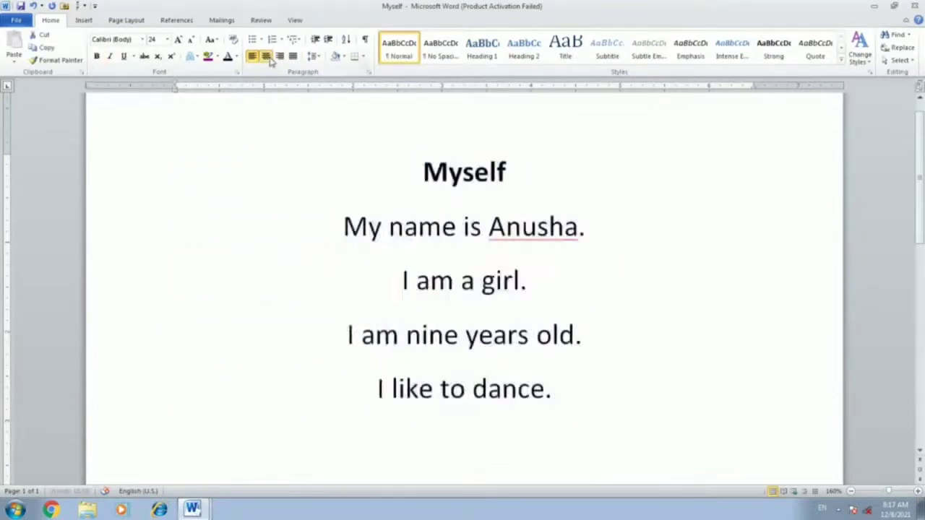
Center the title and the four sentences below it on the page
{"action": "left_click", "coordinate": [266, 56]}
{"action": "left_click", "coordinate": [611, 237]}
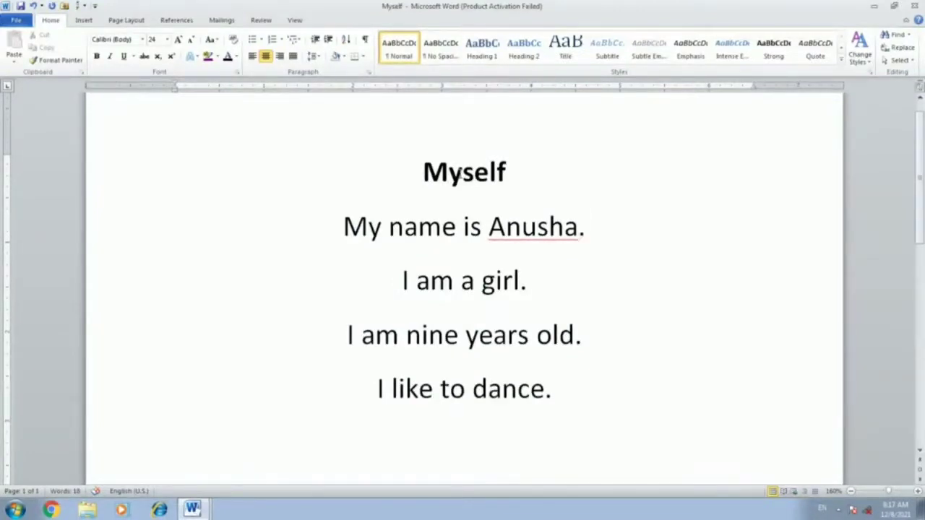
Set the title's font to Algerian and remove its bold formatting
{"action": "left_click", "coordinate": [462, 173]}
{"action": "double_click", "coordinate": [463, 173]}
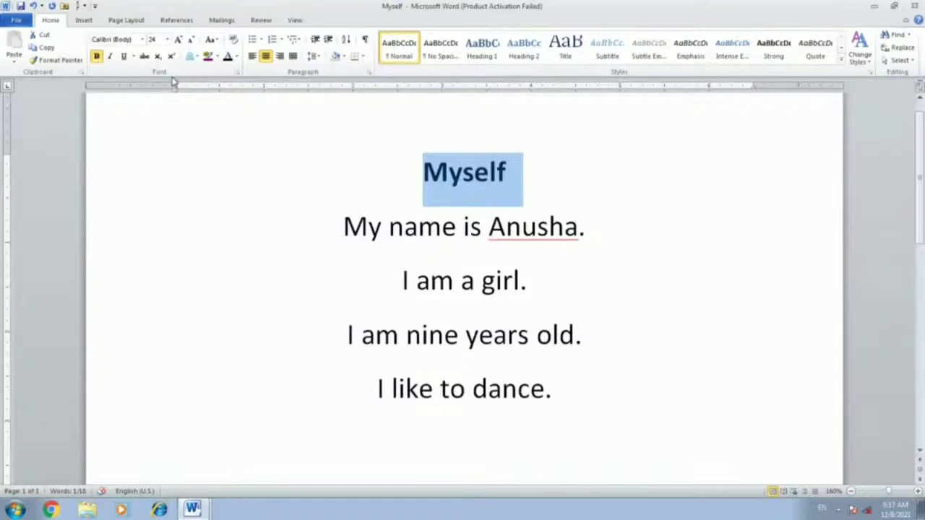
{"action": "left_click", "coordinate": [167, 39]}
{"action": "left_click", "coordinate": [143, 40]}
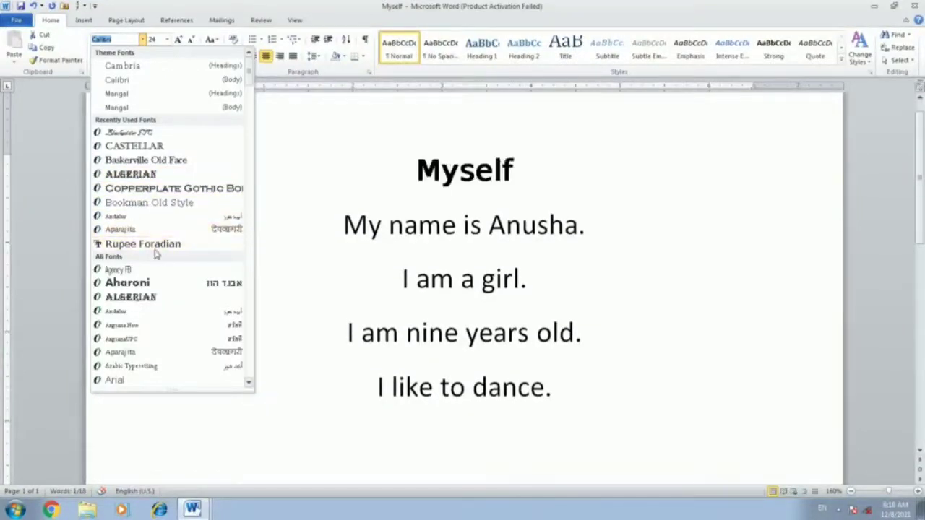
{"action": "left_click", "coordinate": [146, 174]}
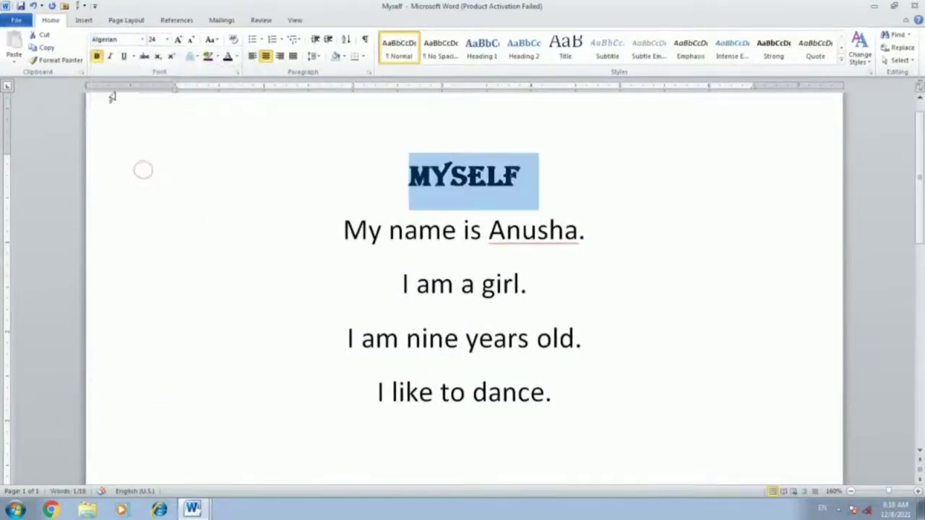
{"action": "left_click", "coordinate": [96, 57]}
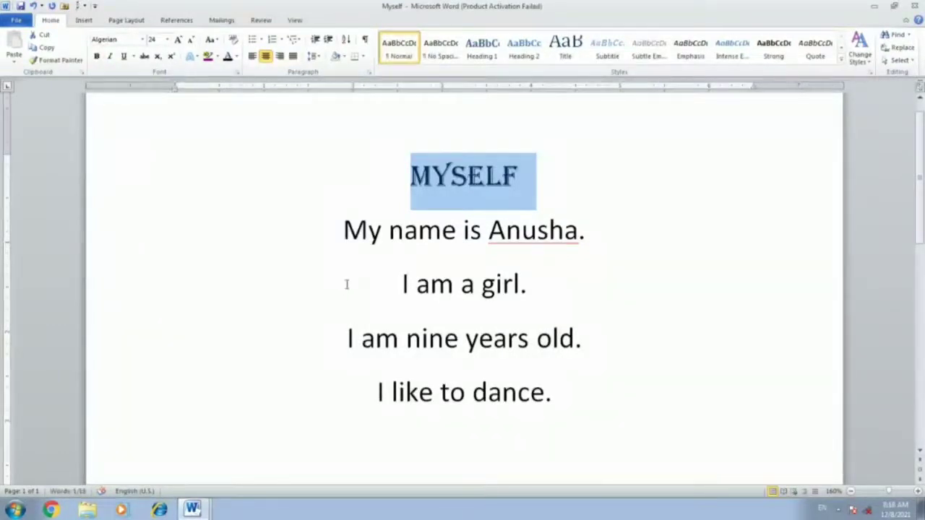
Set the font of the four sentences below the title to Aharoni and make them bold
{"action": "left_click_drag", "start_coordinate": [344, 229], "coordinate": [556, 390]}
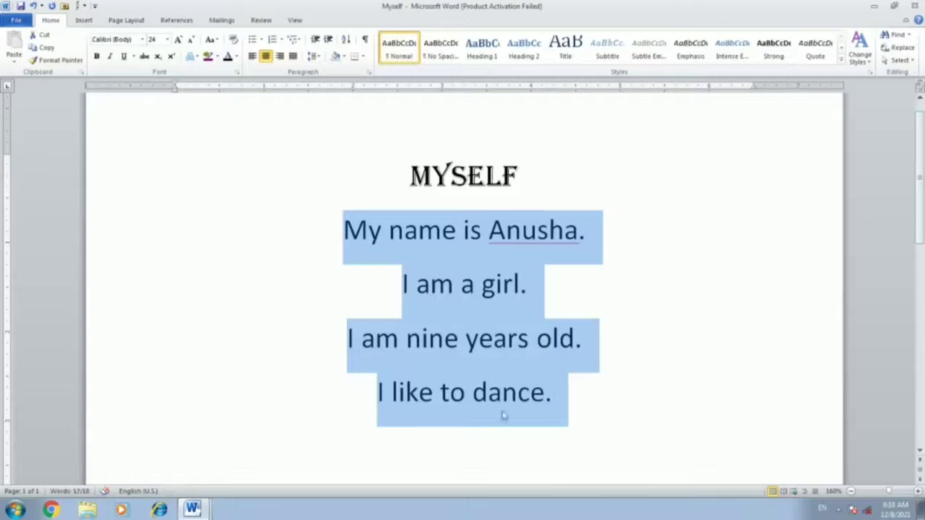
{"action": "left_click", "coordinate": [142, 39]}
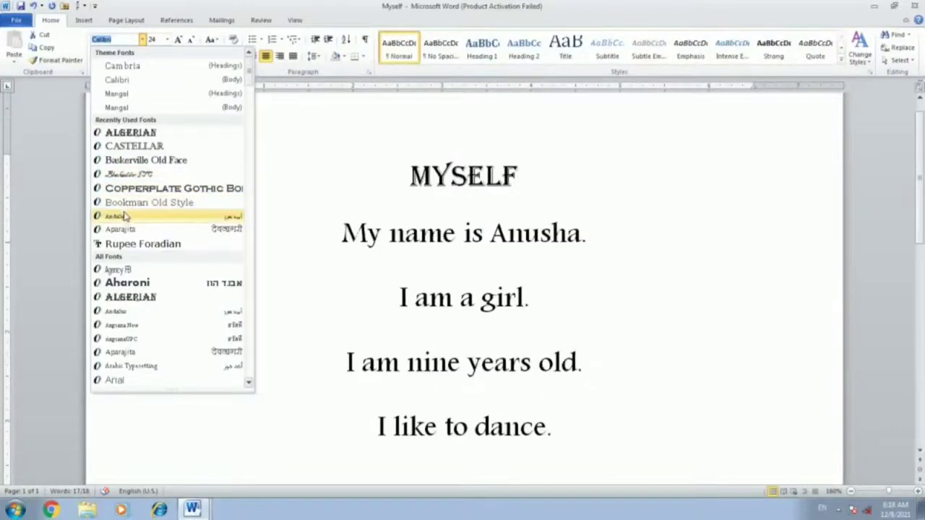
{"action": "left_click", "coordinate": [130, 283]}
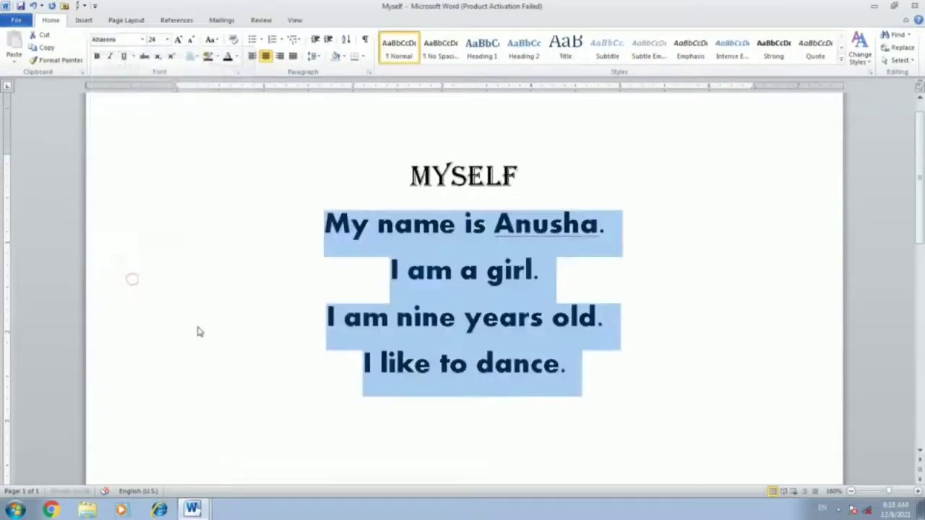
{"action": "left_click", "coordinate": [96, 56]}
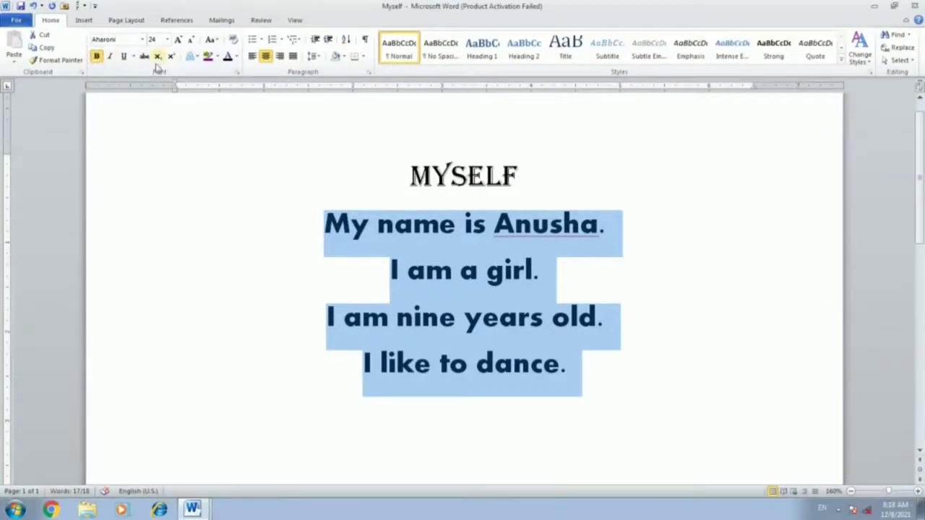
Change the font of the four sentences to Baskerville Old Face and remove their bold formatting
{"action": "left_click", "coordinate": [142, 40]}
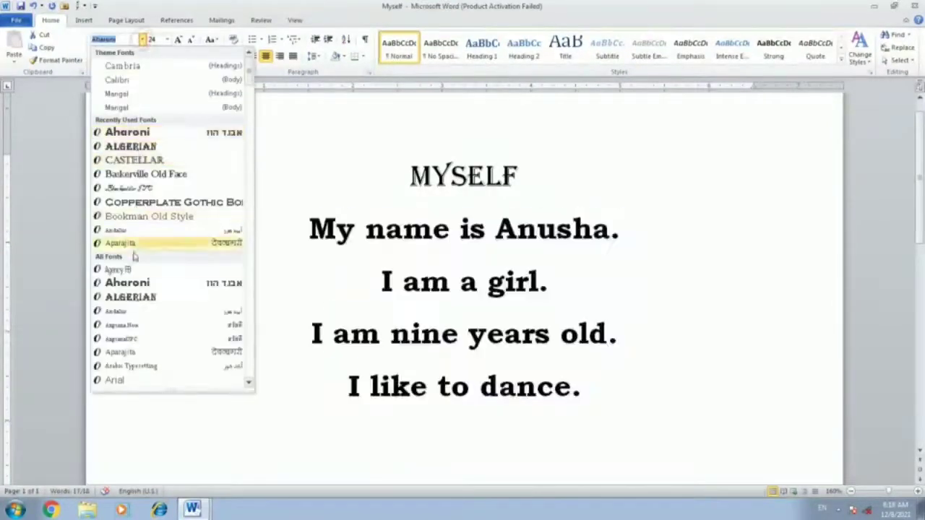
{"action": "scroll", "coordinate": [124, 333], "scroll_direction": "down", "scroll_amount": 2}
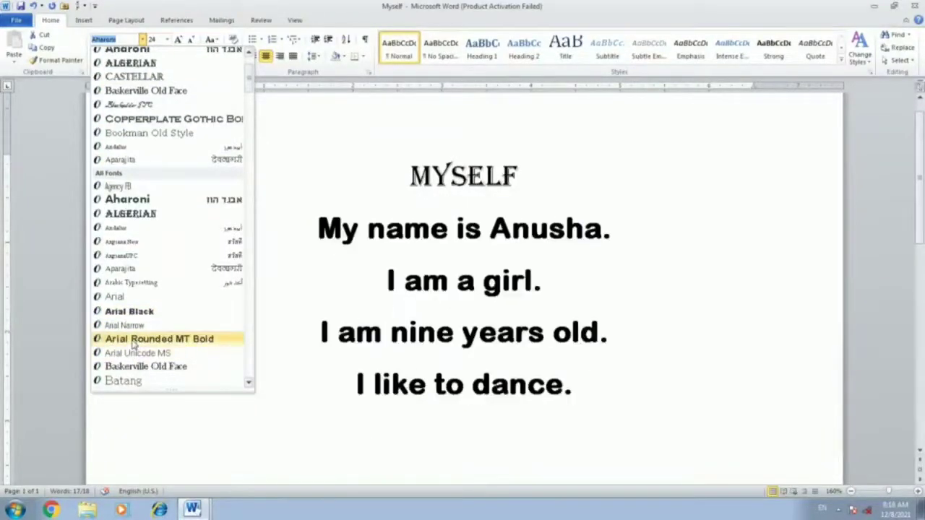
{"action": "left_click", "coordinate": [135, 367]}
{"action": "left_click", "coordinate": [262, 278]}
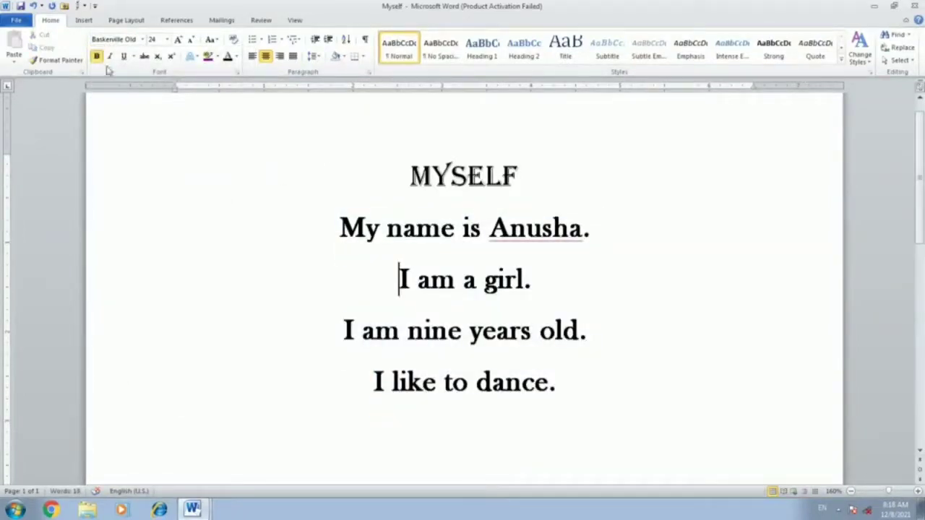
{"action": "left_click_drag", "start_coordinate": [334, 224], "coordinate": [567, 393]}
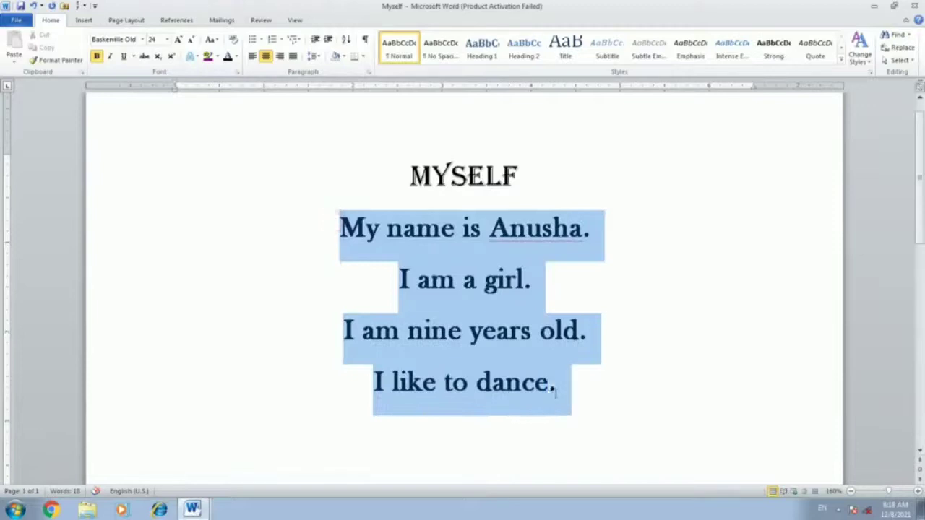
{"action": "left_click", "coordinate": [96, 58]}
{"action": "left_click", "coordinate": [625, 281]}
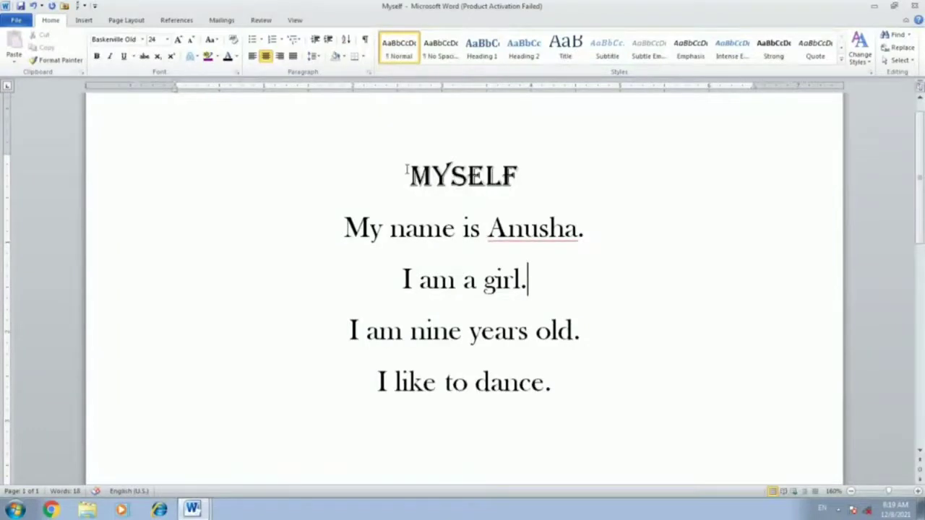
Set the title's font size to 36
{"action": "left_click_drag", "start_coordinate": [407, 173], "coordinate": [512, 173]}
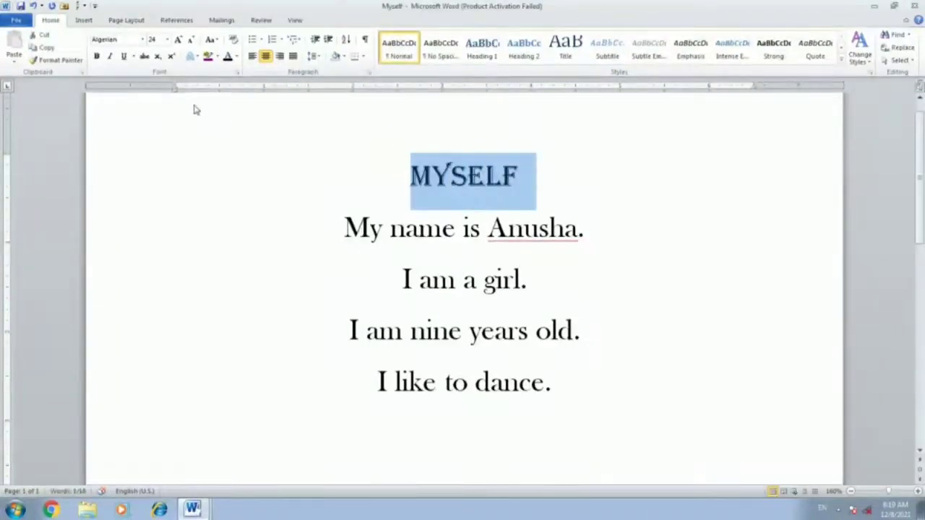
{"action": "left_click", "coordinate": [167, 40]}
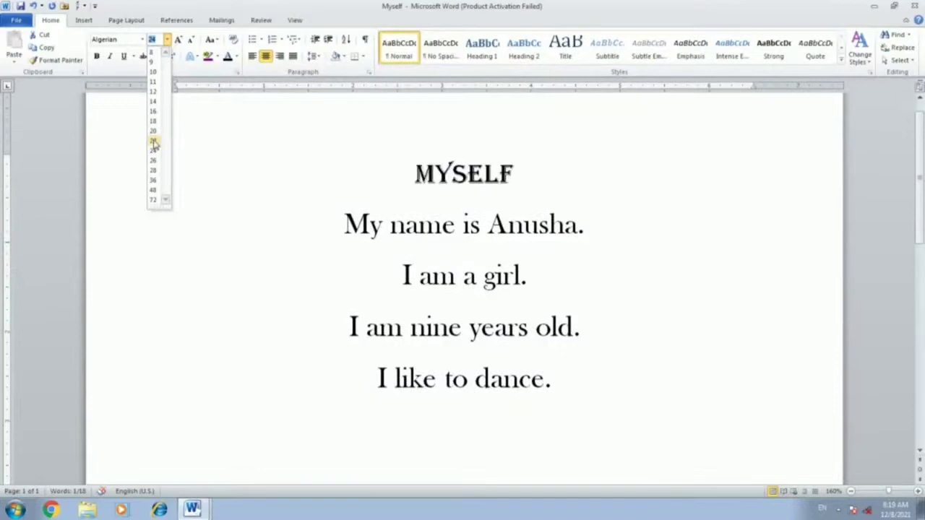
{"action": "left_click", "coordinate": [153, 182]}
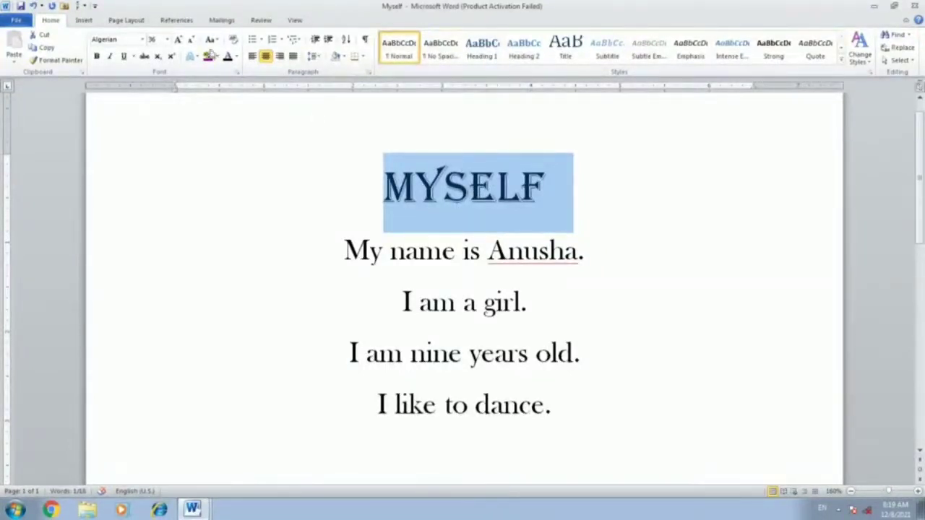
Set the font size of the four sentences below the title to 26
{"action": "left_click", "coordinate": [343, 251]}
{"action": "left_click_drag", "start_coordinate": [343, 250], "coordinate": [556, 408]}
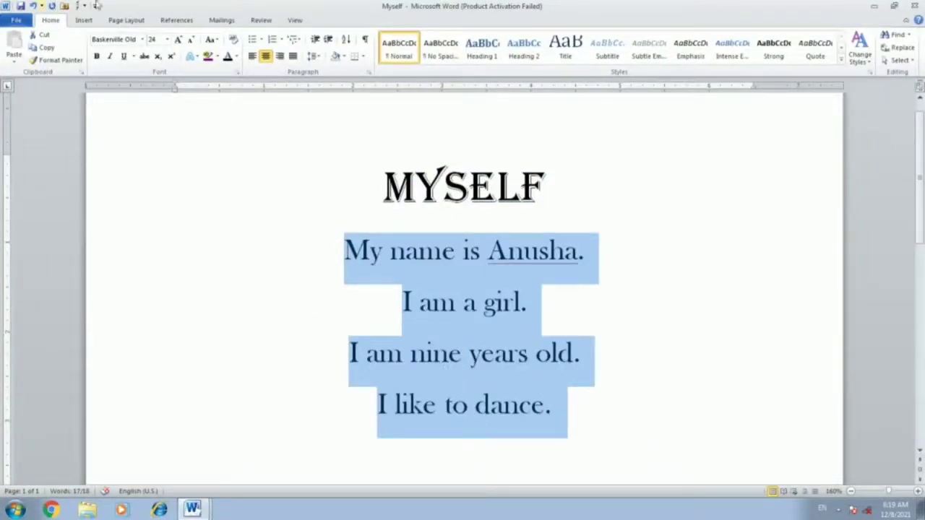
{"action": "left_click", "coordinate": [168, 40]}
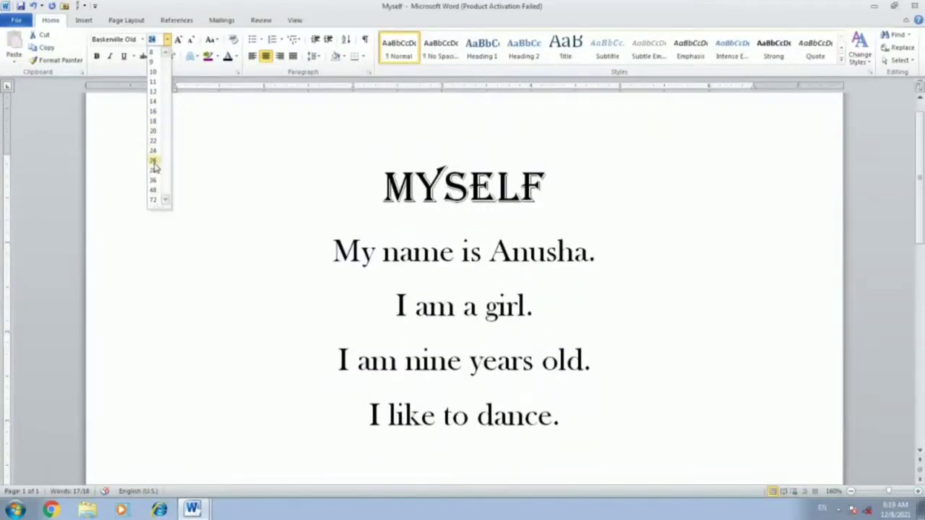
{"action": "left_click", "coordinate": [154, 166]}
{"action": "left_click", "coordinate": [674, 215]}
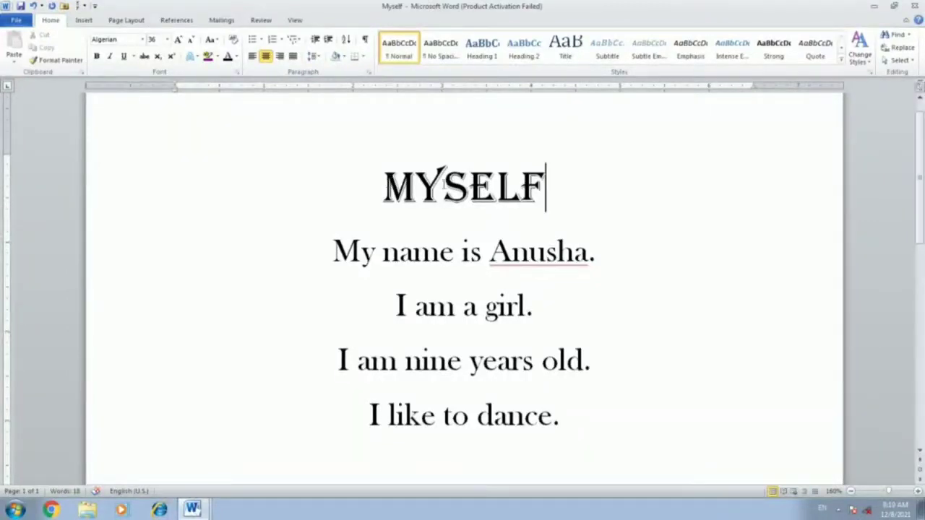
Make the title bold and italicize the four sentences below it
{"action": "triple_click", "coordinate": [443, 182]}
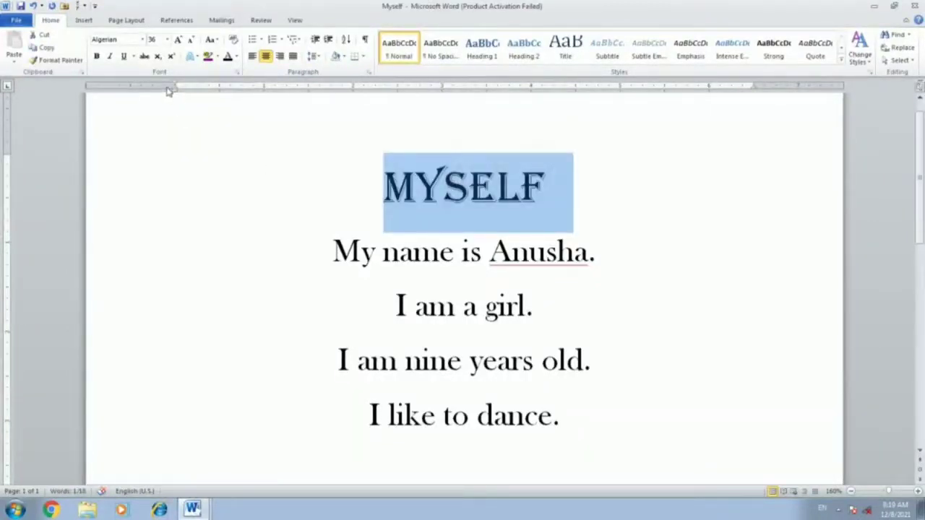
{"action": "left_click", "coordinate": [98, 57]}
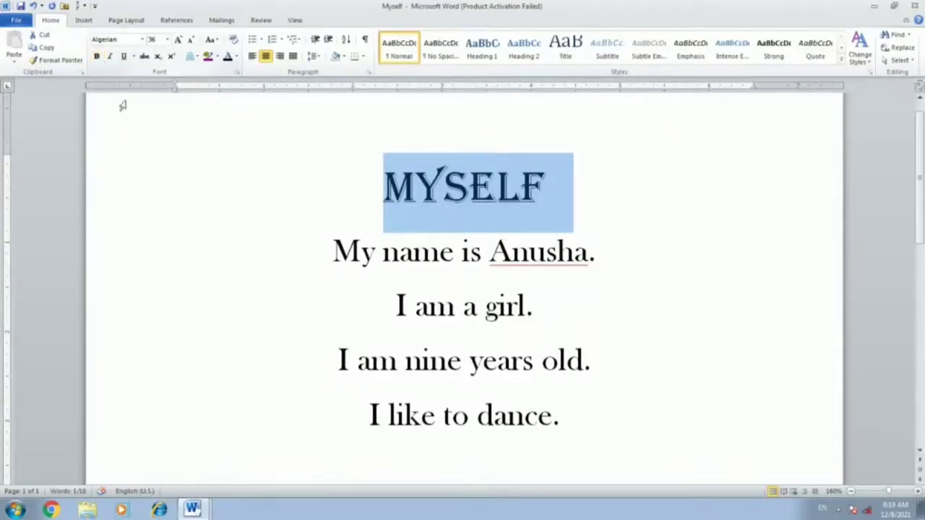
{"action": "left_click", "coordinate": [98, 58]}
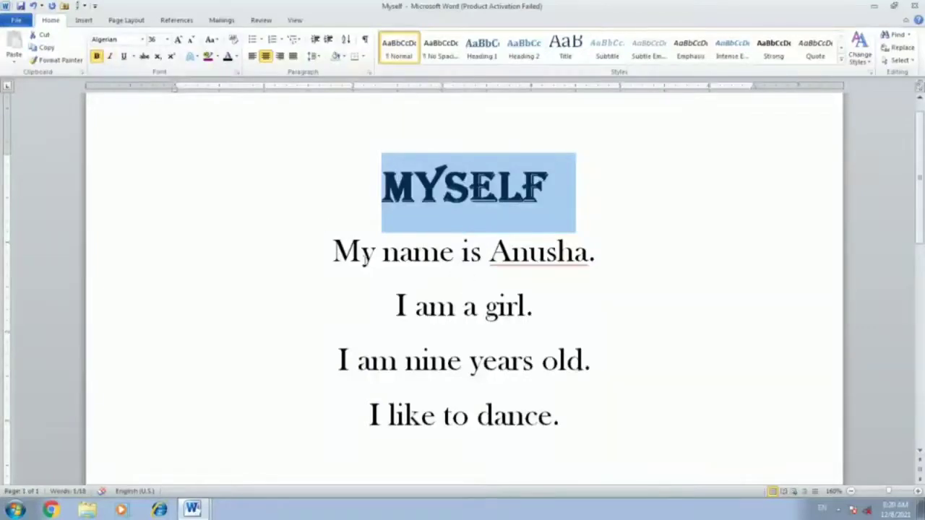
{"action": "left_click_drag", "start_coordinate": [333, 250], "coordinate": [555, 416]}
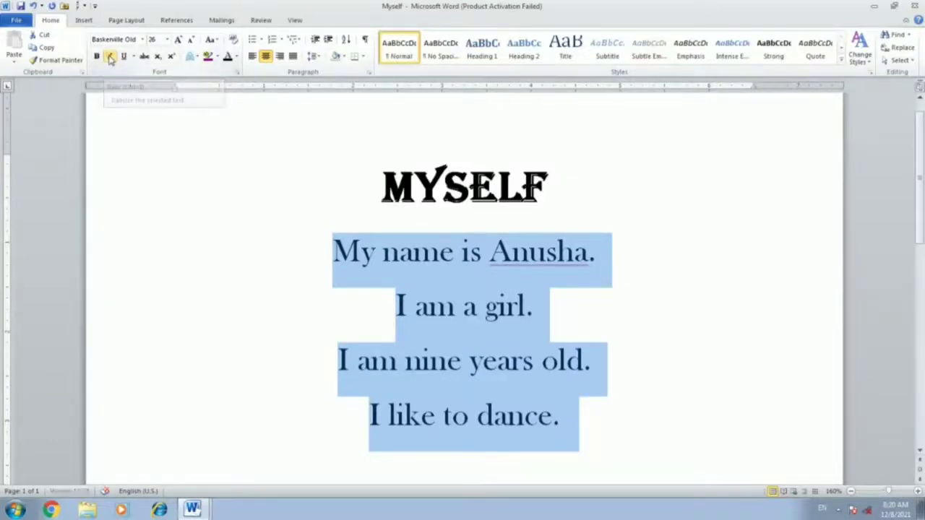
{"action": "left_click", "coordinate": [110, 57]}
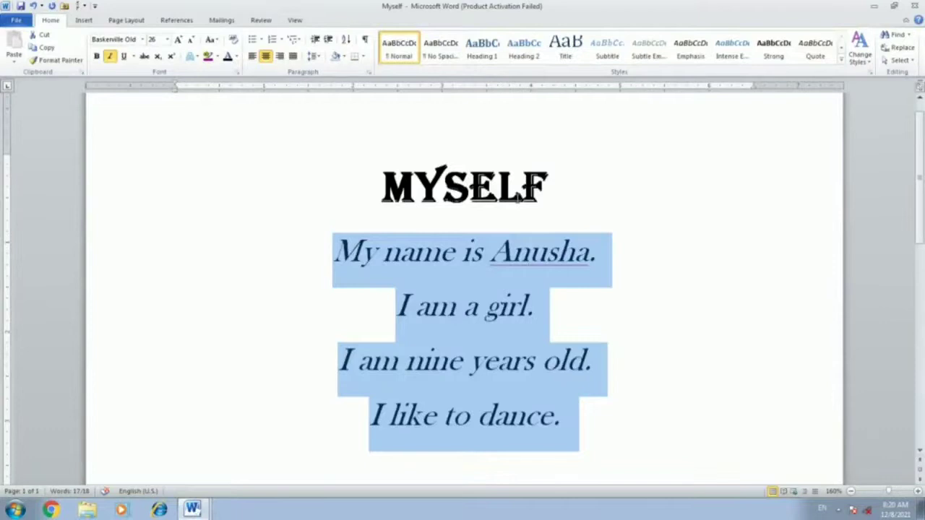
Underline the title
{"action": "left_click", "coordinate": [444, 189]}
{"action": "double_click", "coordinate": [443, 189]}
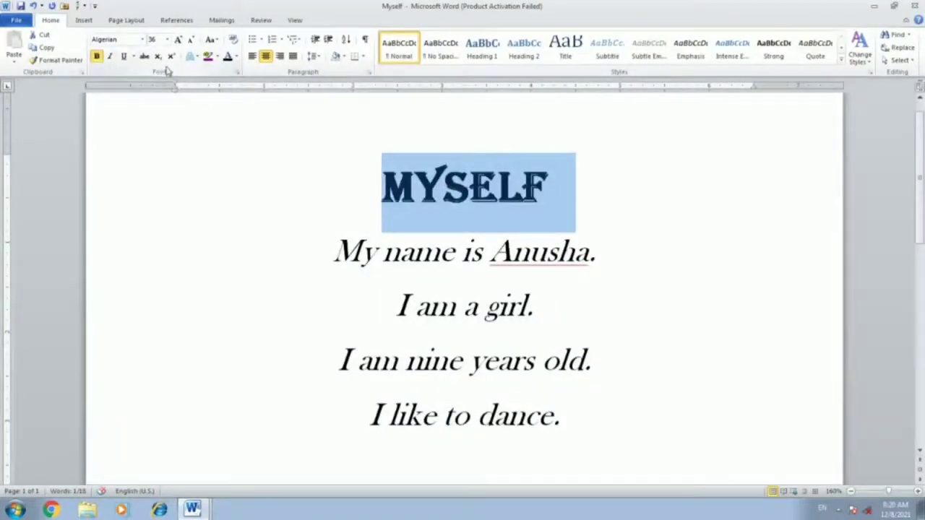
{"action": "left_click", "coordinate": [125, 56]}
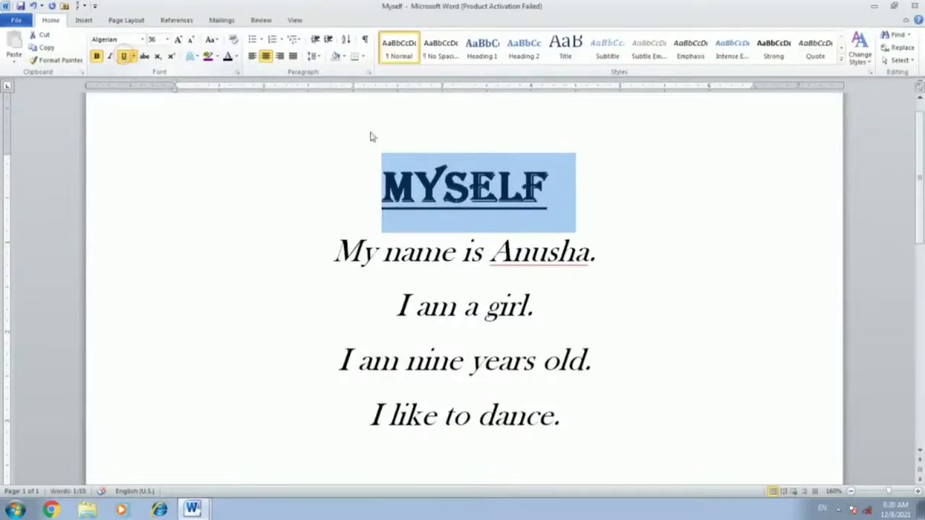
{"action": "left_click", "coordinate": [651, 239]}
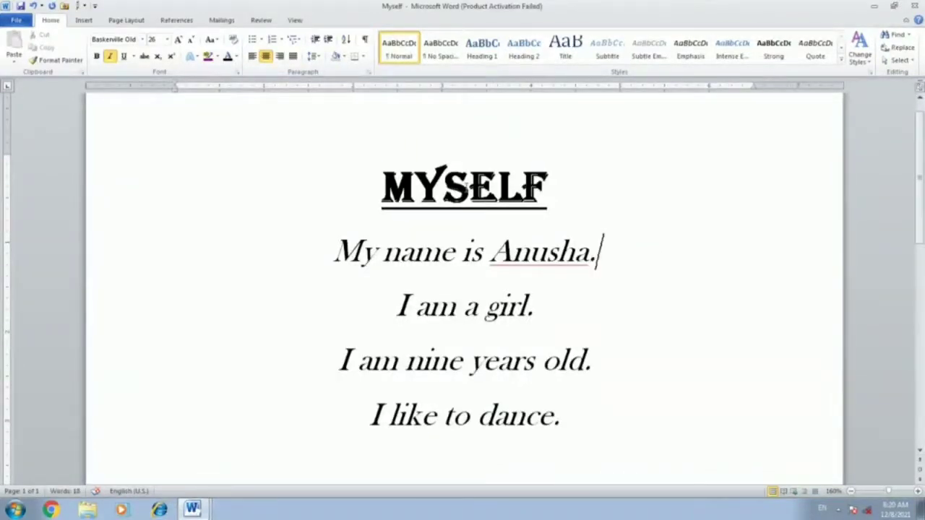
Color the title text with the standard red and remove its bold formatting
{"action": "triple_click", "coordinate": [470, 190]}
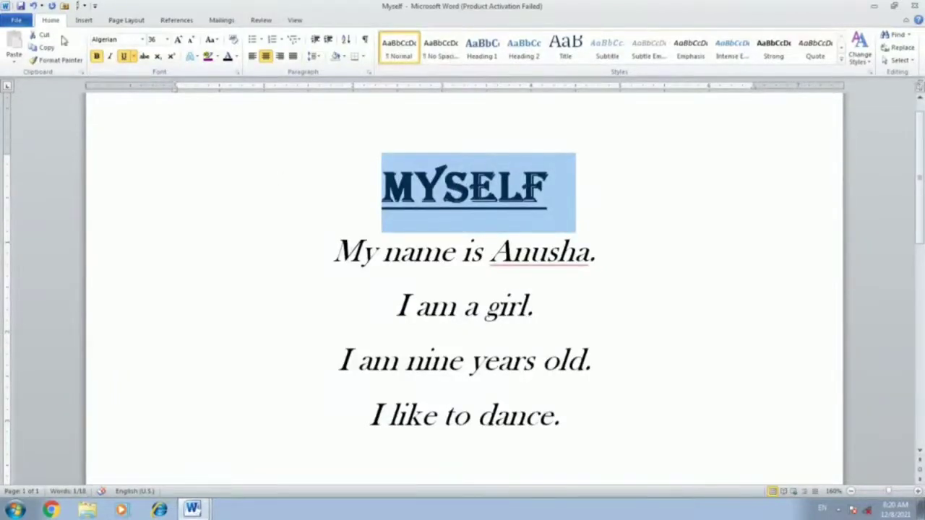
{"action": "left_click", "coordinate": [238, 58]}
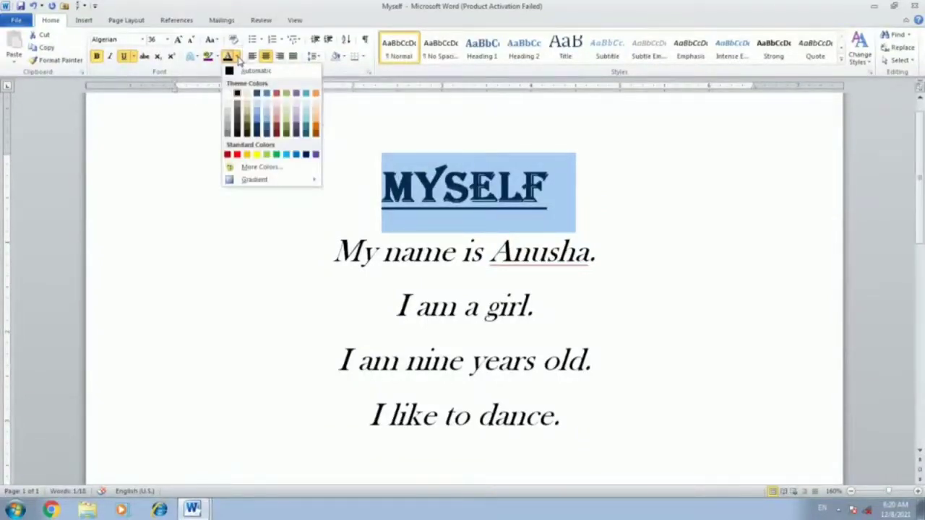
{"action": "left_click", "coordinate": [237, 155]}
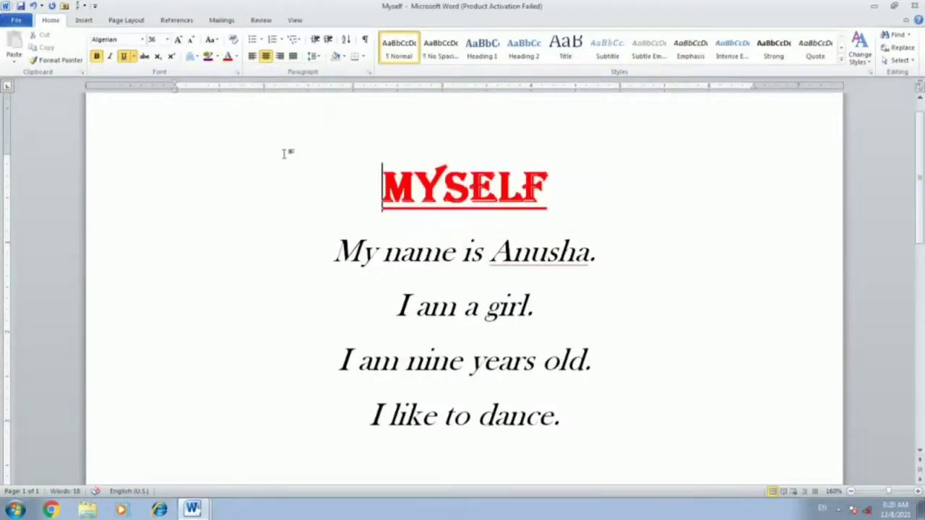
{"action": "triple_click", "coordinate": [409, 185]}
{"action": "left_click", "coordinate": [96, 56]}
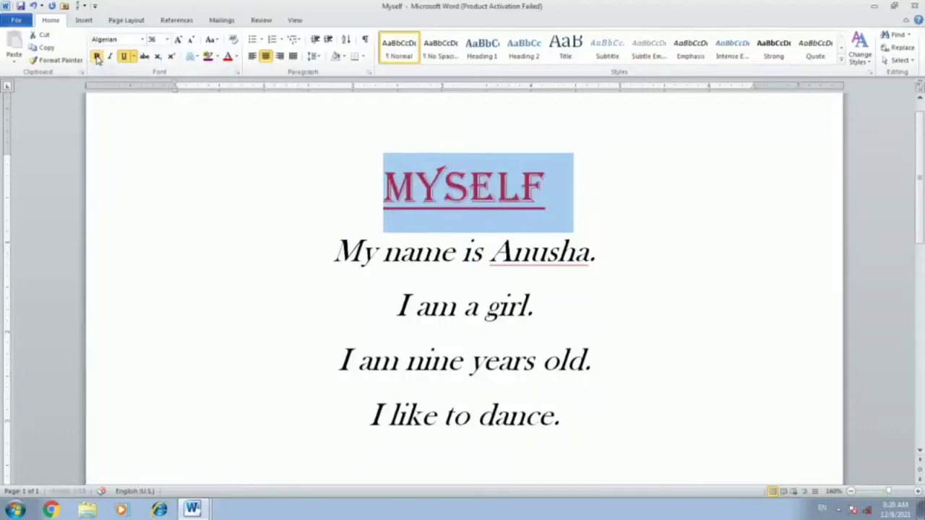
{"action": "left_click", "coordinate": [629, 203]}
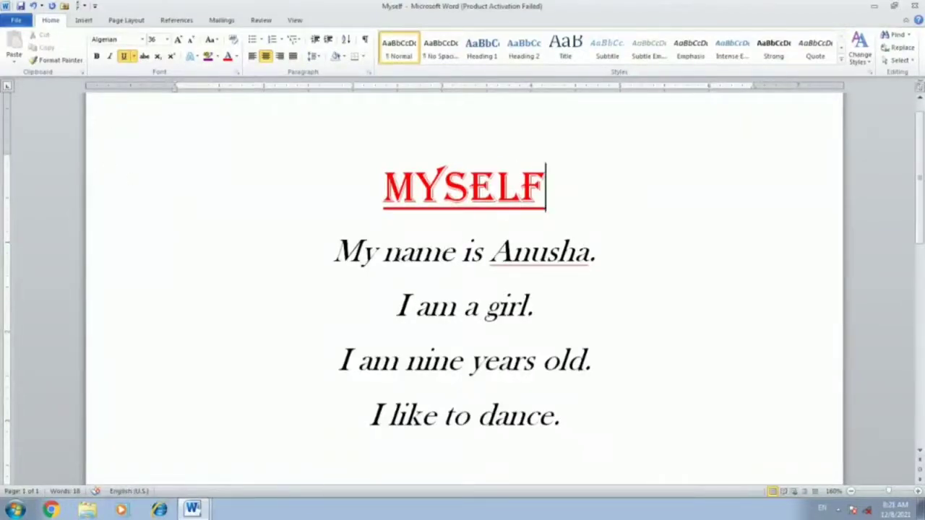
Color the four sentences below the title with the standard Blue
{"action": "left_click_drag", "start_coordinate": [338, 246], "coordinate": [562, 408]}
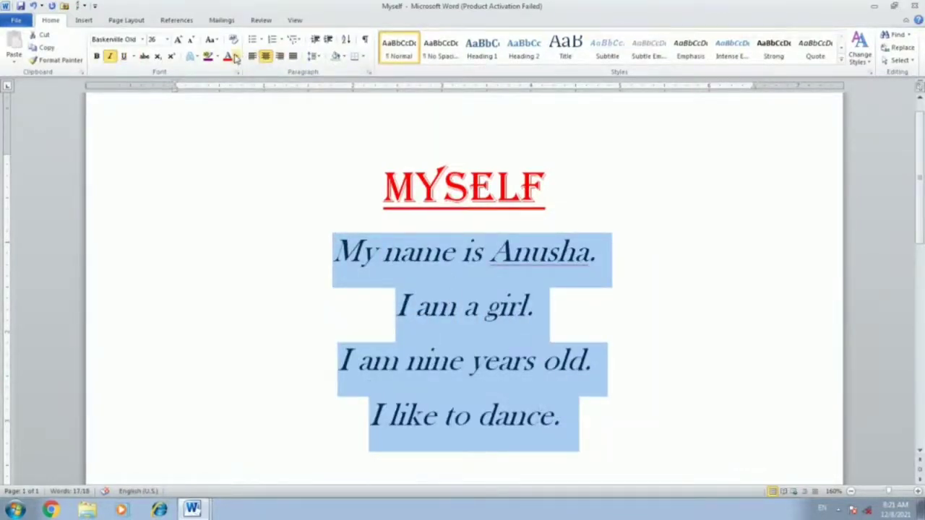
{"action": "left_click", "coordinate": [239, 58]}
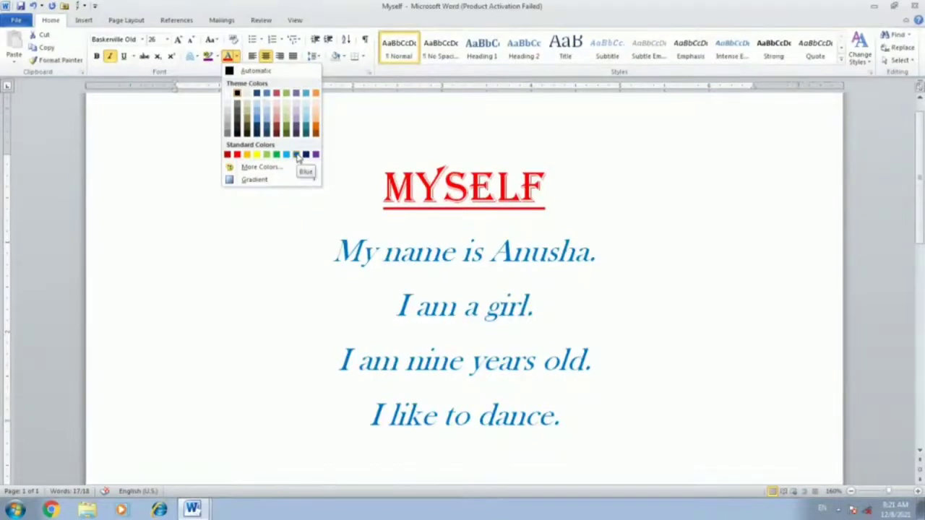
{"action": "left_click", "coordinate": [297, 157]}
{"action": "left_click", "coordinate": [608, 287]}
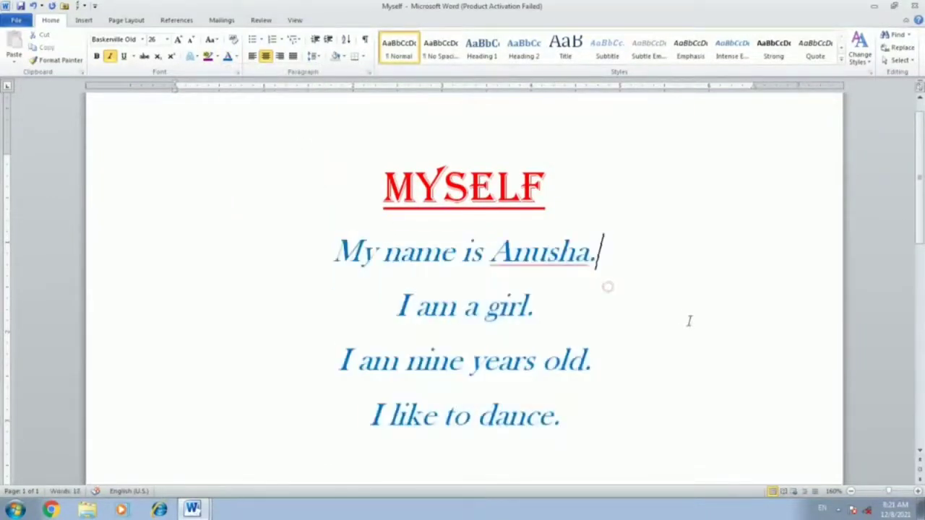